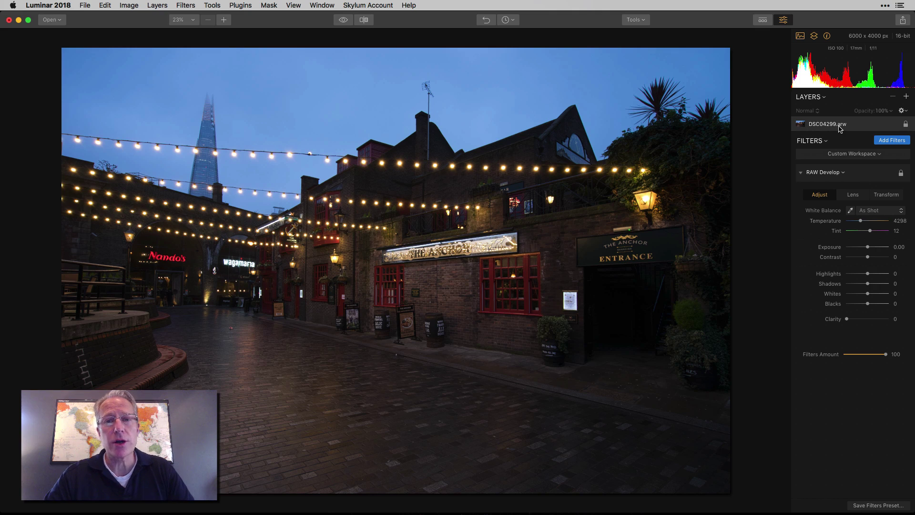
Open the Lens settings of the RAW Develop filter and set Distortion to 55
{"action": "left_click", "coordinate": [852, 196]}
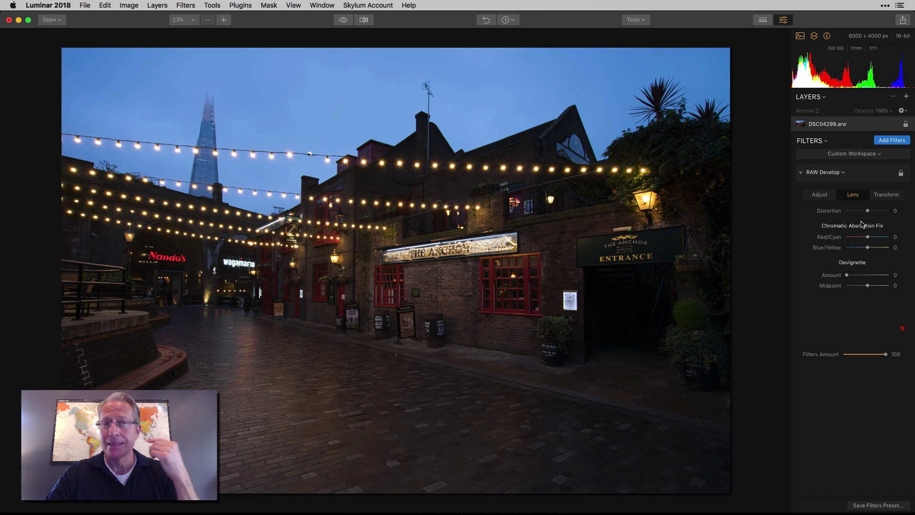
{"action": "mouse_move", "coordinate": [862, 217]}
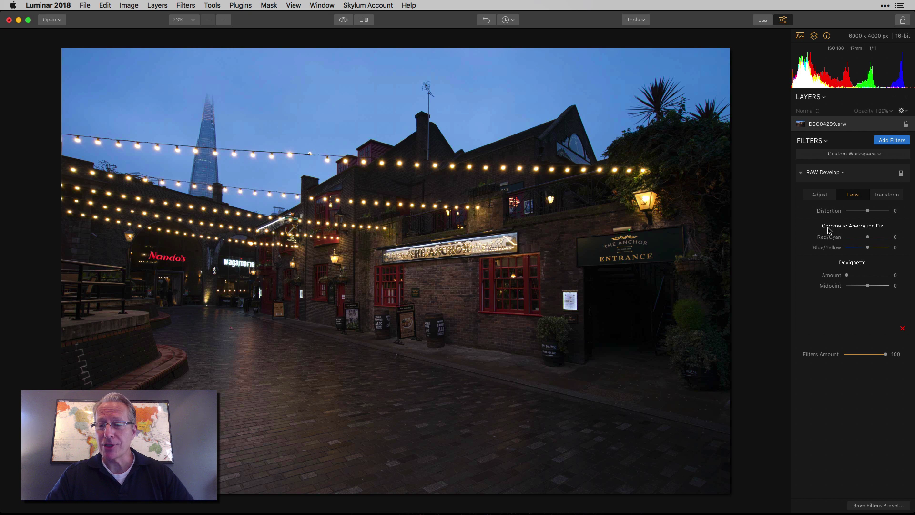
{"action": "left_click_drag", "start_coordinate": [867, 214], "coordinate": [878, 214]}
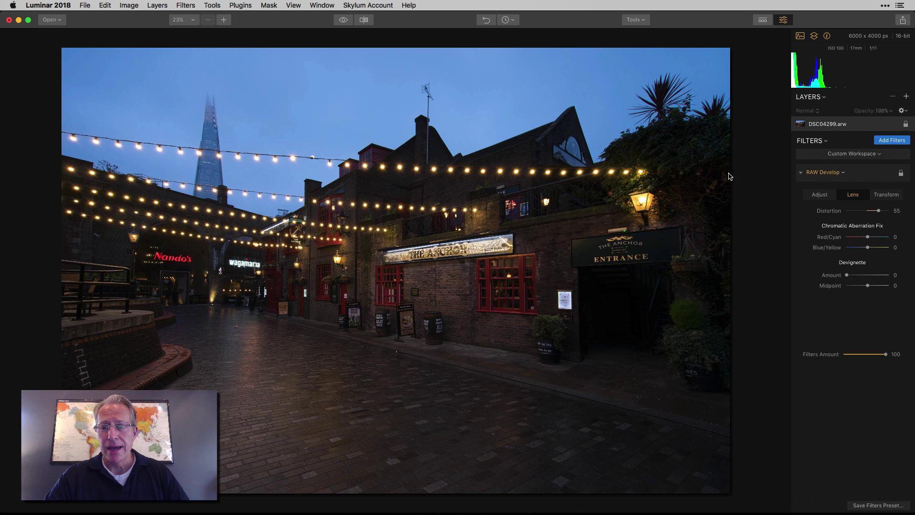
Compare the distortion-corrected street photo with the original several times, examining the tower, the string lights and the image edges
{"action": "left_click", "coordinate": [344, 21]}
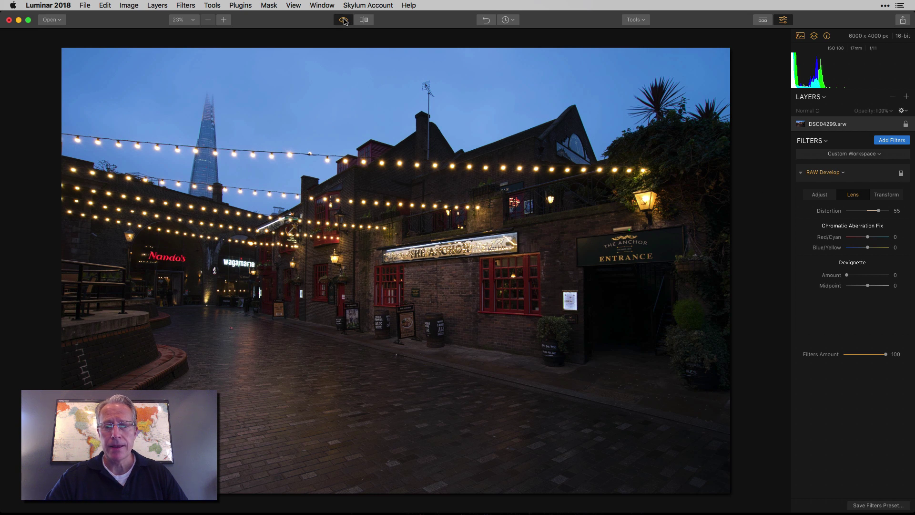
{"action": "left_click", "coordinate": [344, 22]}
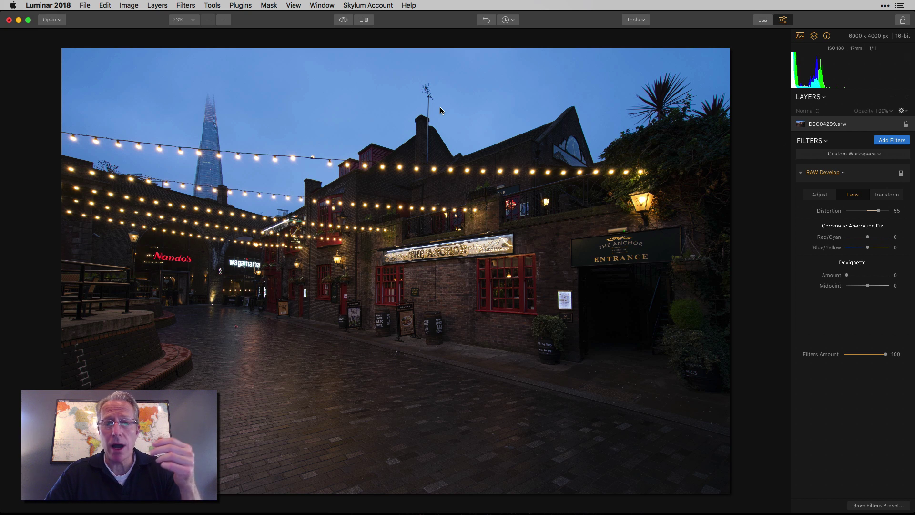
{"action": "left_click", "coordinate": [343, 20]}
{"action": "left_click", "coordinate": [343, 20]}
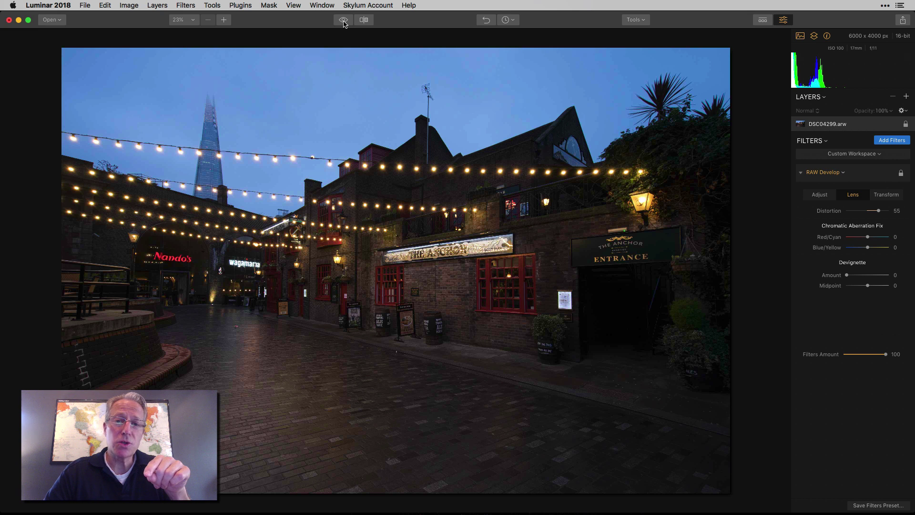
{"action": "left_click", "coordinate": [343, 20]}
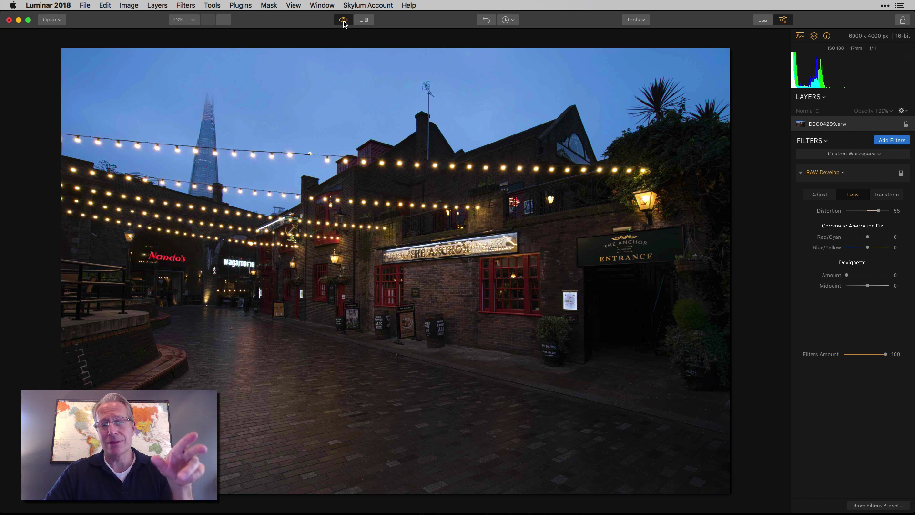
{"action": "left_click", "coordinate": [343, 20]}
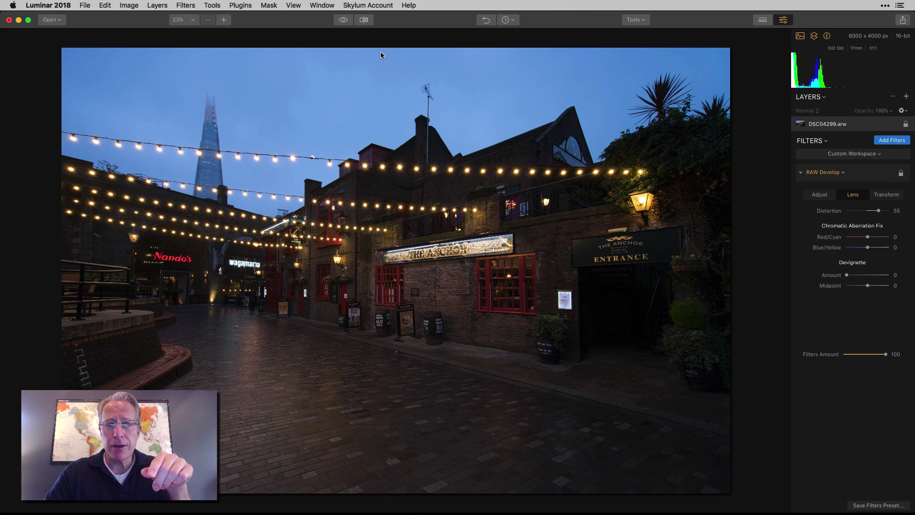
{"action": "left_click", "coordinate": [343, 21]}
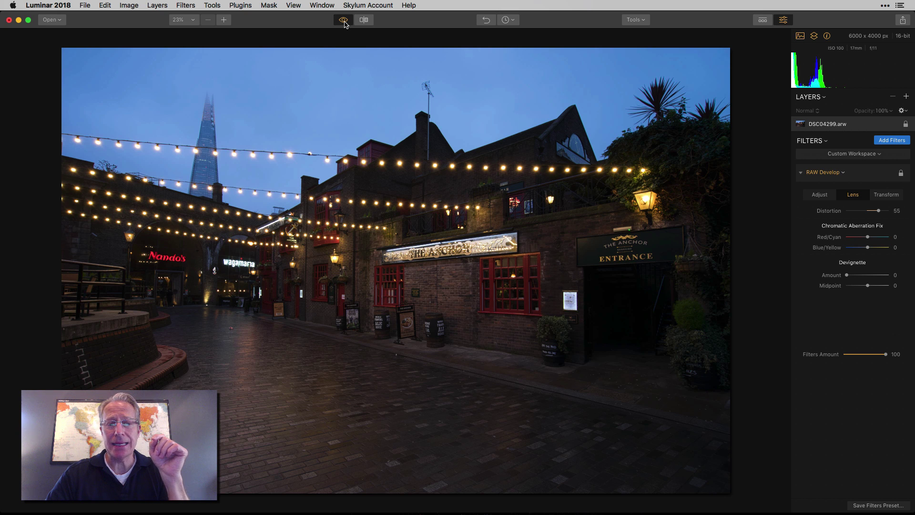
{"action": "left_click", "coordinate": [344, 22]}
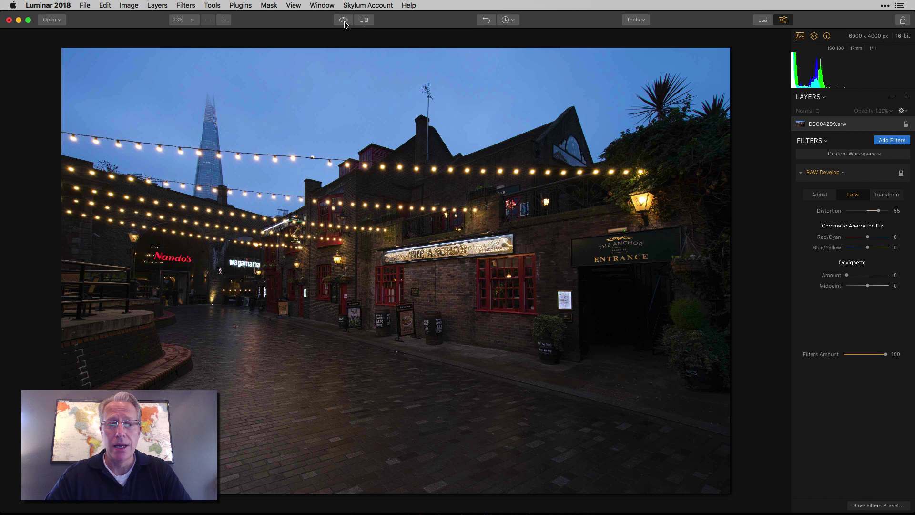
{"action": "left_click", "coordinate": [344, 22]}
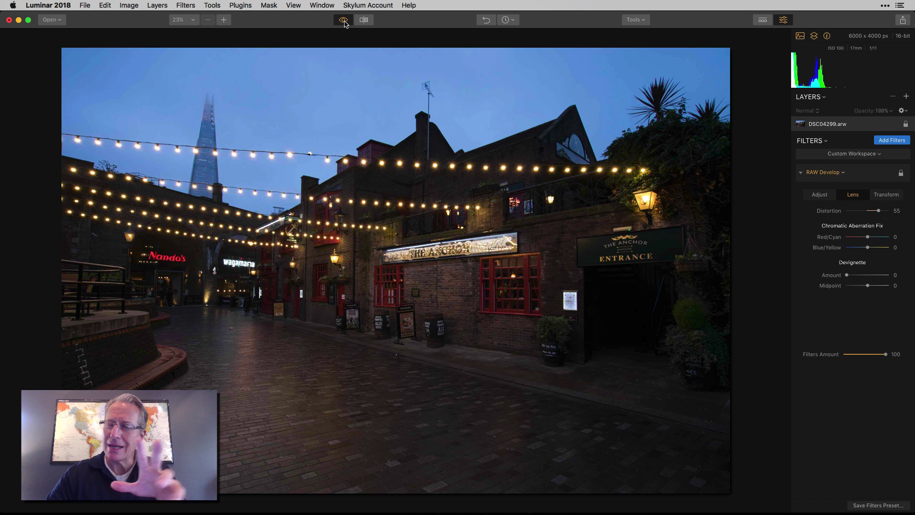
{"action": "left_click", "coordinate": [344, 21]}
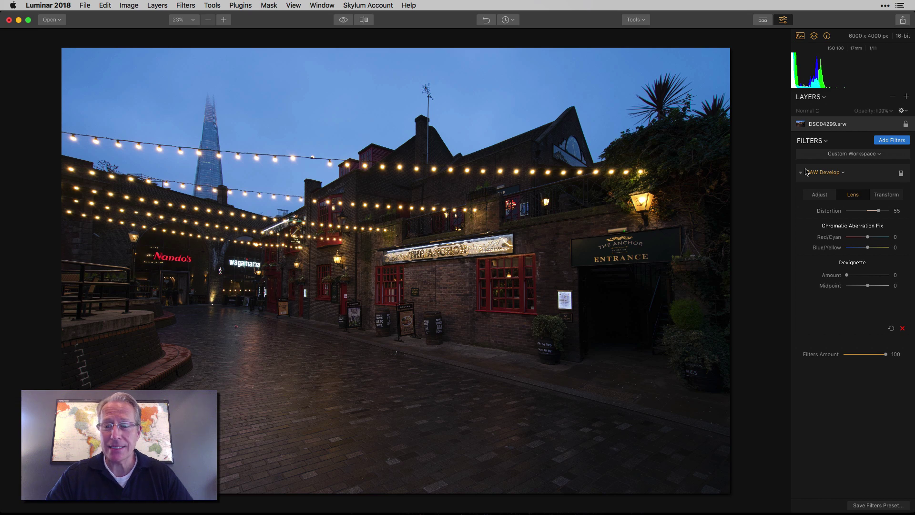
Try a negative lens Distortion of -58 and reset the Distortion to its default
{"action": "left_click", "coordinate": [877, 211]}
{"action": "left_click_drag", "start_coordinate": [878, 211], "coordinate": [856, 210]}
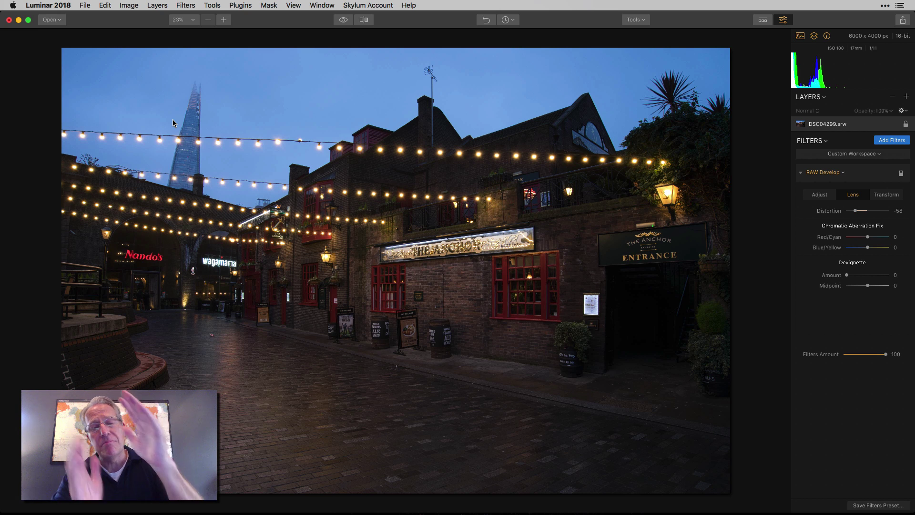
{"action": "double_click", "coordinate": [829, 210]}
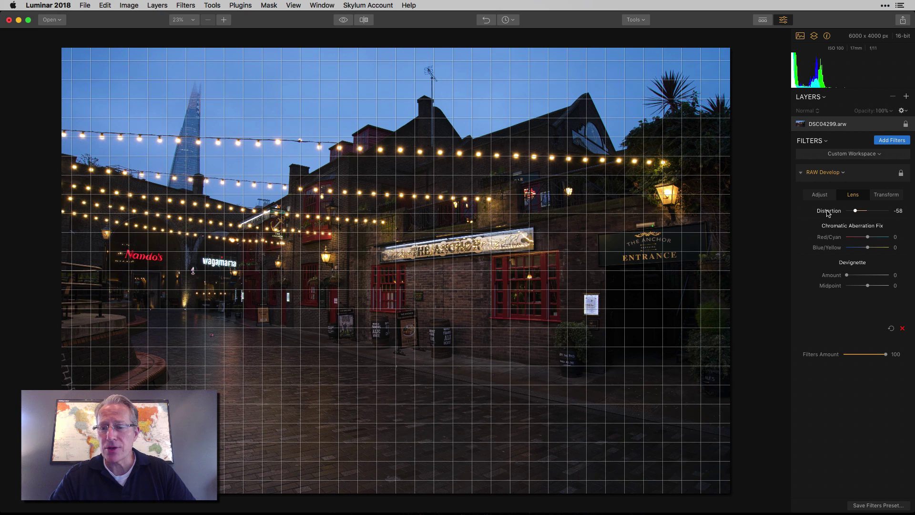
Set the lens Distortion to 66 using the overlay grid and compare the result with the original photo
{"action": "left_click_drag", "start_coordinate": [869, 211], "coordinate": [881, 213]}
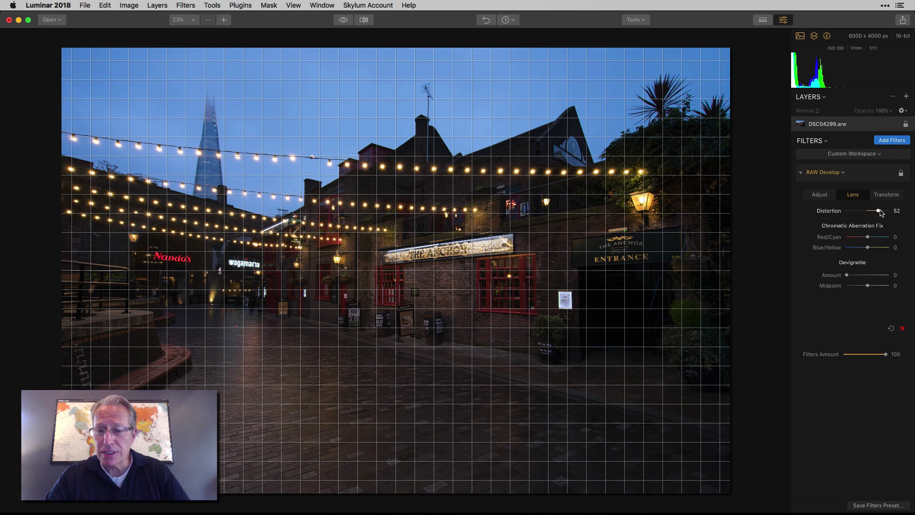
{"action": "left_click_drag", "start_coordinate": [881, 212], "coordinate": [884, 213]}
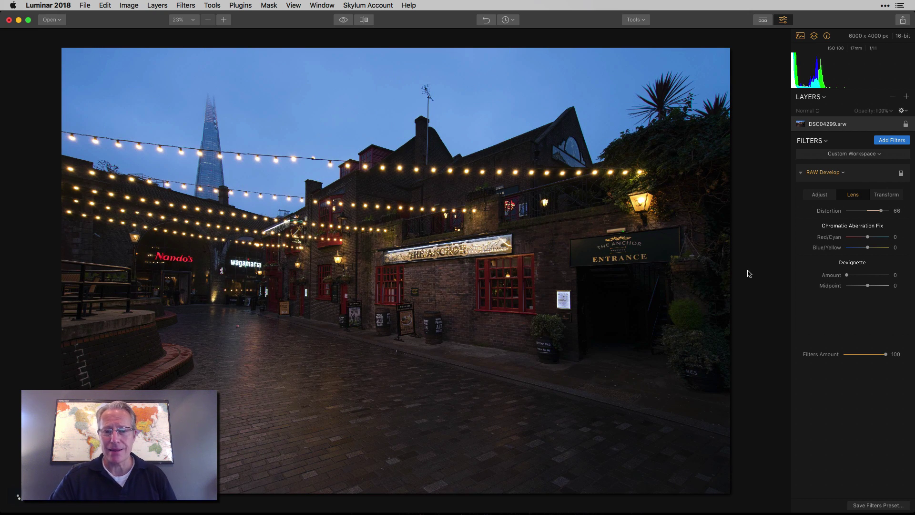
{"action": "left_click", "coordinate": [342, 21]}
{"action": "left_click", "coordinate": [342, 21]}
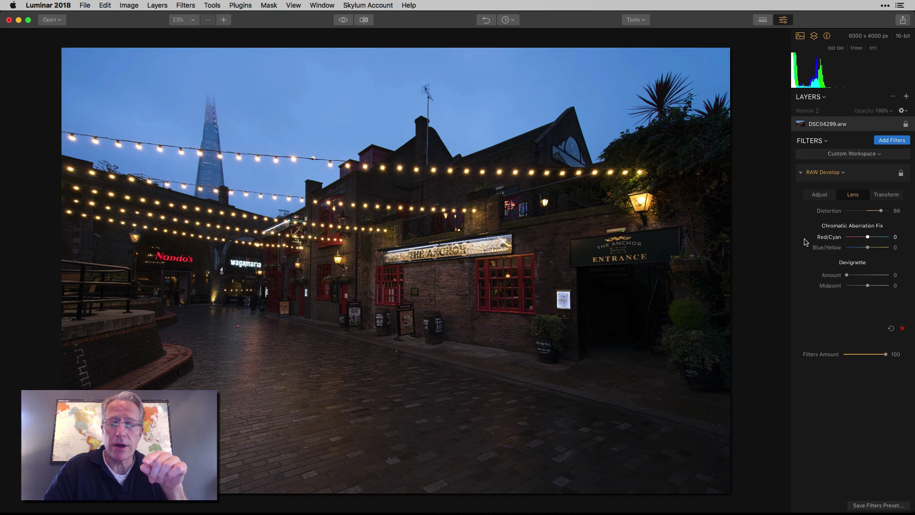
Set the Blue/Yellow chromatic aberration fix to 11 at 200% zoom on the chimney and compare it with the original
{"action": "left_click", "coordinate": [193, 21]}
{"action": "left_click", "coordinate": [188, 75]}
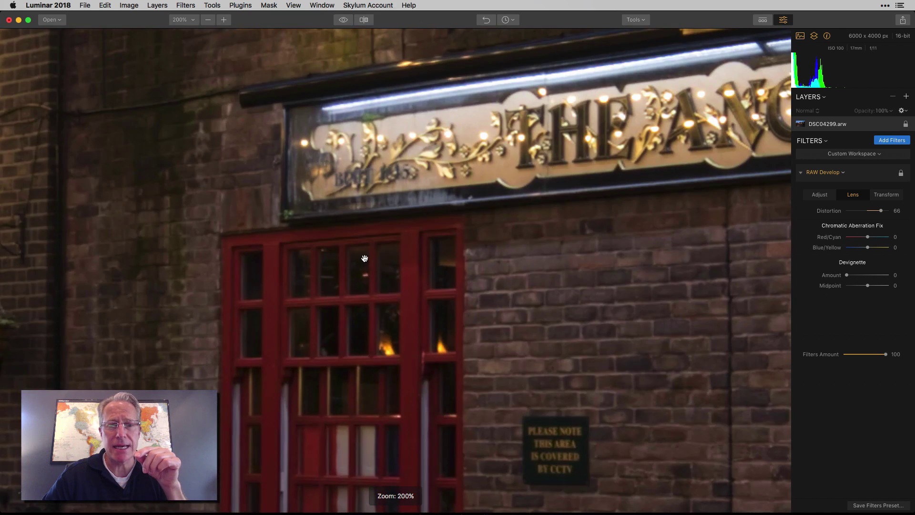
{"action": "scroll", "coordinate": [365, 258], "scroll_direction": "up", "scroll_amount": 15}
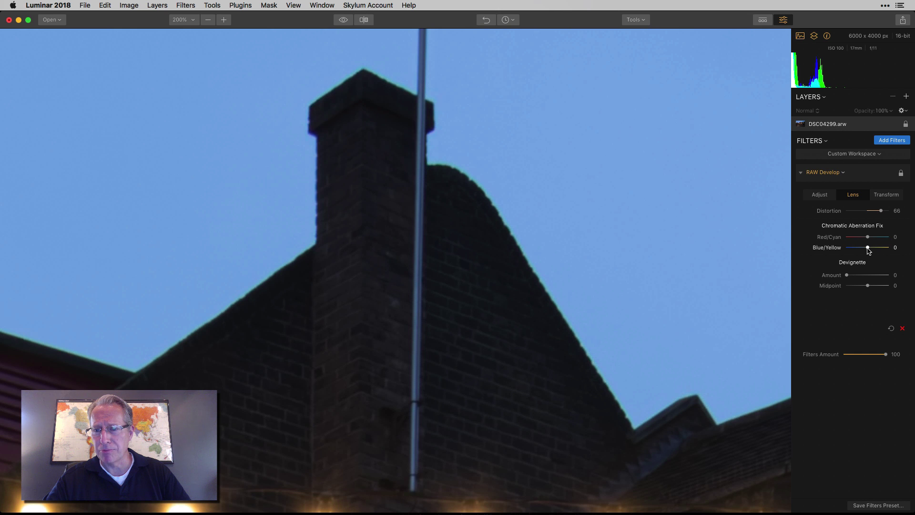
{"action": "left_click_drag", "start_coordinate": [869, 250], "coordinate": [870, 250]}
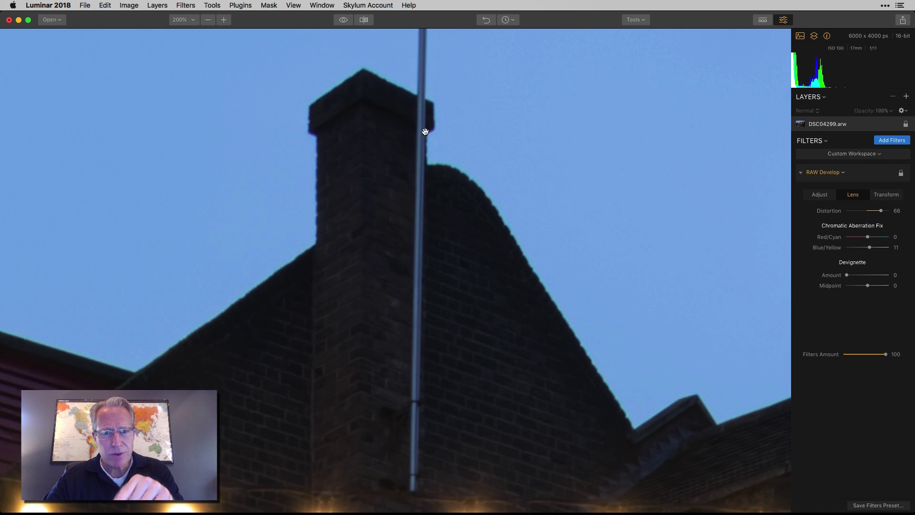
{"action": "left_click", "coordinate": [346, 20]}
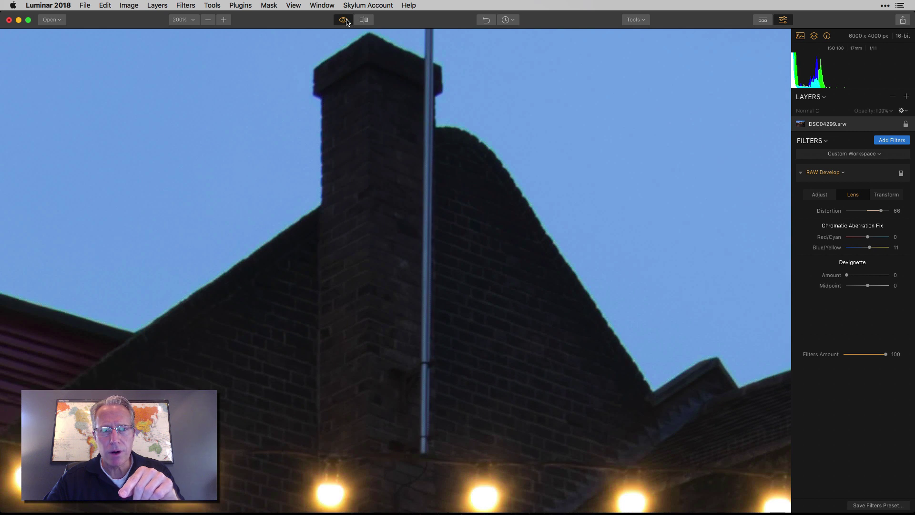
{"action": "left_click", "coordinate": [346, 20]}
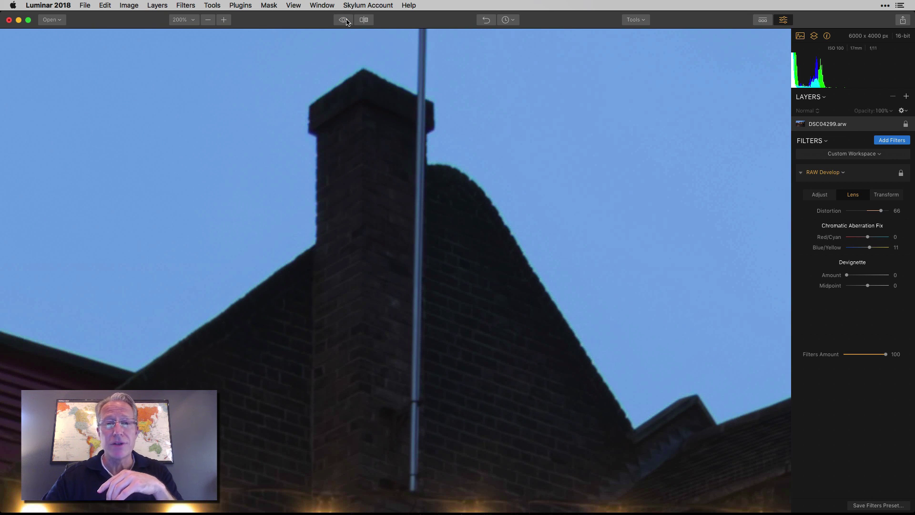
Reset Distortion, compare the chimney edges before and after the color fringe correction, and reset Blue/Yellow
{"action": "double_click", "coordinate": [835, 213]}
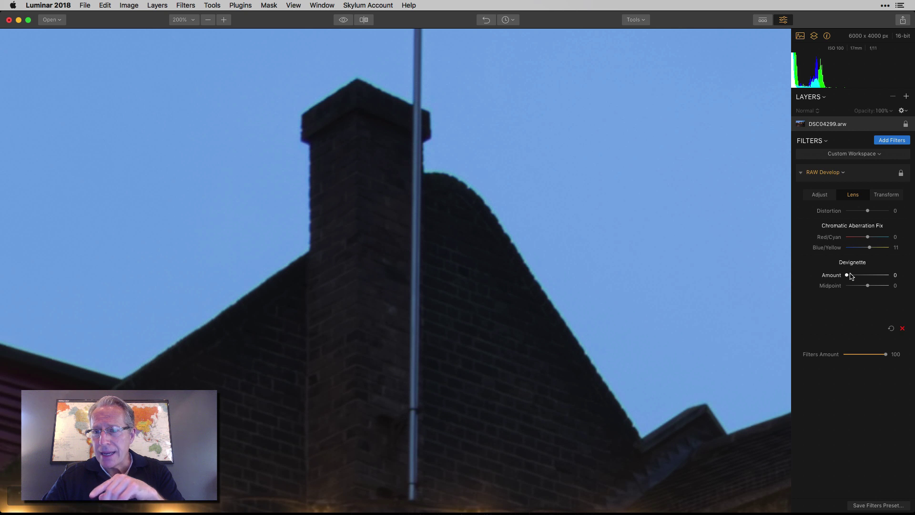
{"action": "left_click", "coordinate": [341, 21]}
{"action": "left_click", "coordinate": [341, 21]}
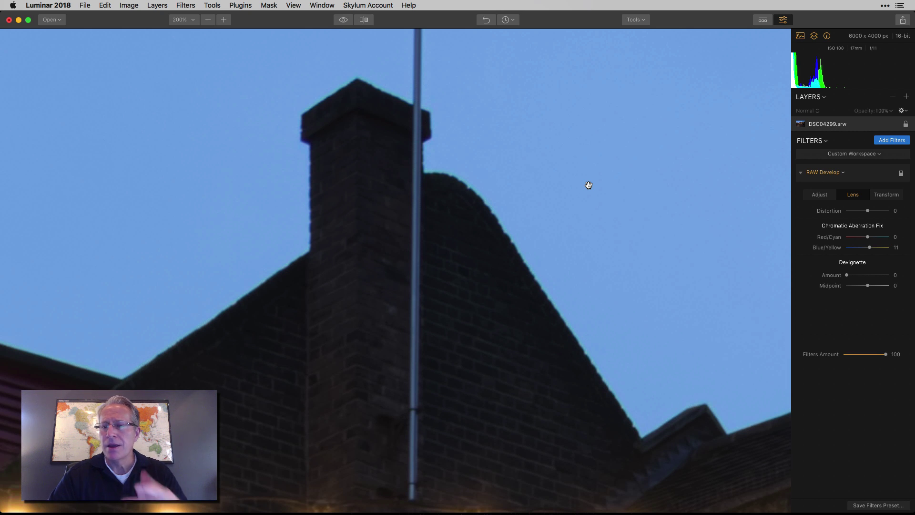
{"action": "double_click", "coordinate": [837, 249]}
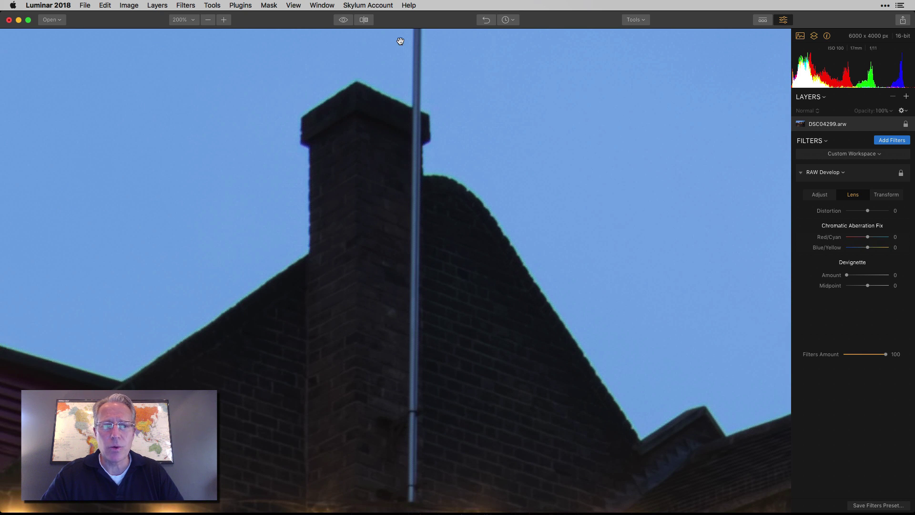
Set the Devignette Amount to 16 and compare the whole photo with the original
{"action": "left_click", "coordinate": [186, 24]}
{"action": "left_click", "coordinate": [187, 33]}
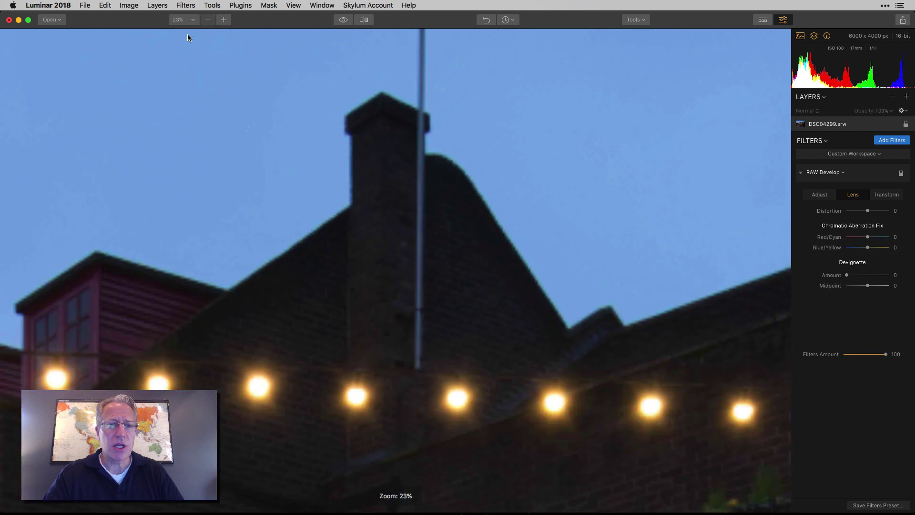
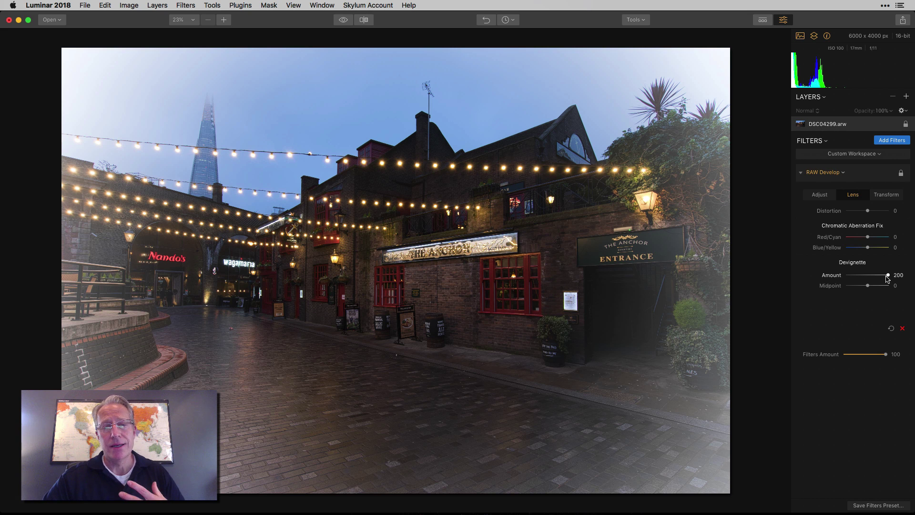
{"action": "left_click_drag", "start_coordinate": [888, 275], "coordinate": [853, 279]}
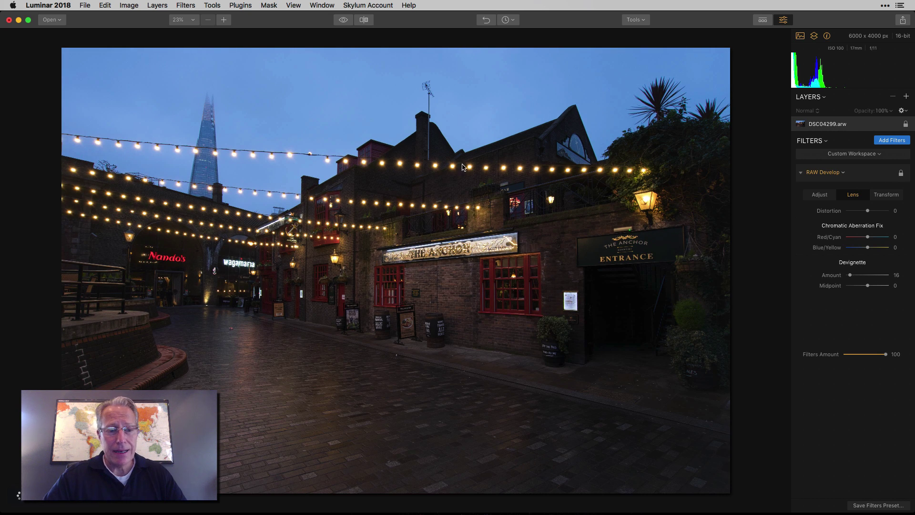
{"action": "left_click", "coordinate": [344, 21]}
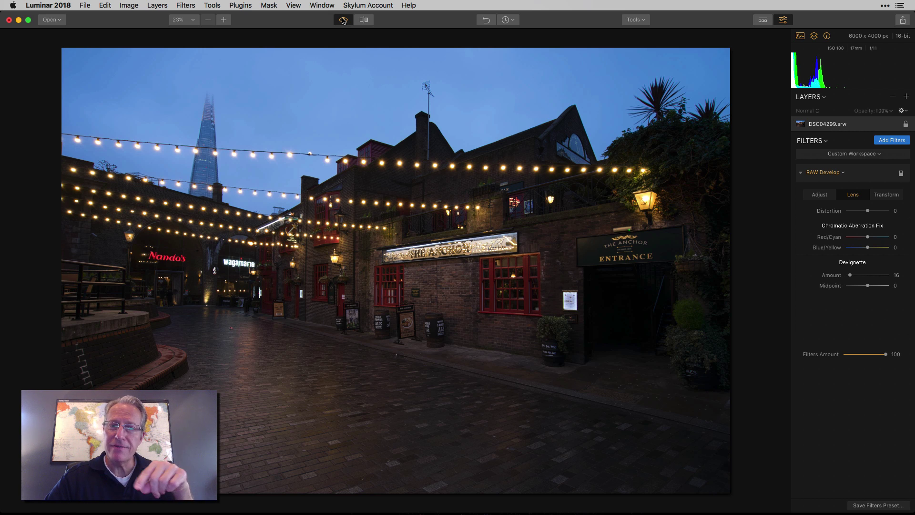
{"action": "left_click", "coordinate": [343, 21]}
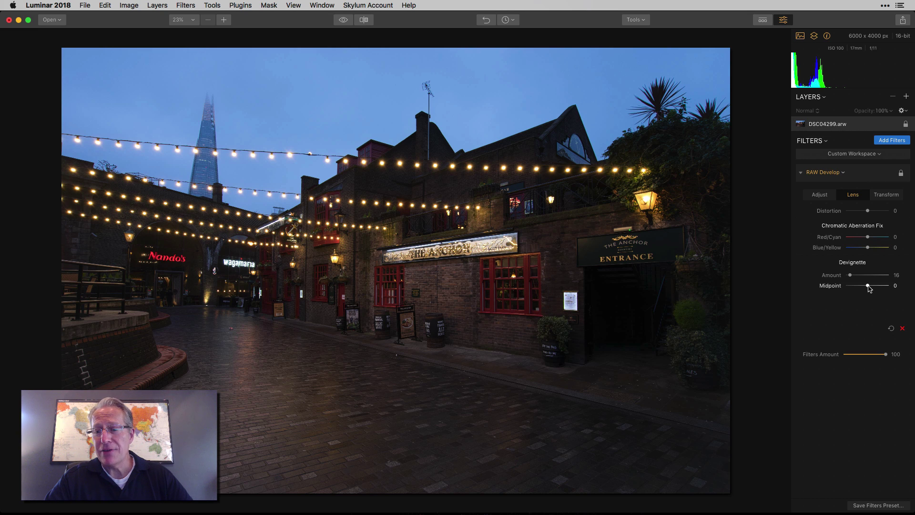
Try the Devignette Midpoint at -100 and 100 with the Amount at 122, and reset both values
{"action": "mouse_move", "coordinate": [867, 287]}
{"action": "left_mouse_down"}
{"action": "mouse_move", "coordinate": [834, 290]}
{"action": "mouse_move", "coordinate": [873, 276]}
{"action": "left_mouse_up"}
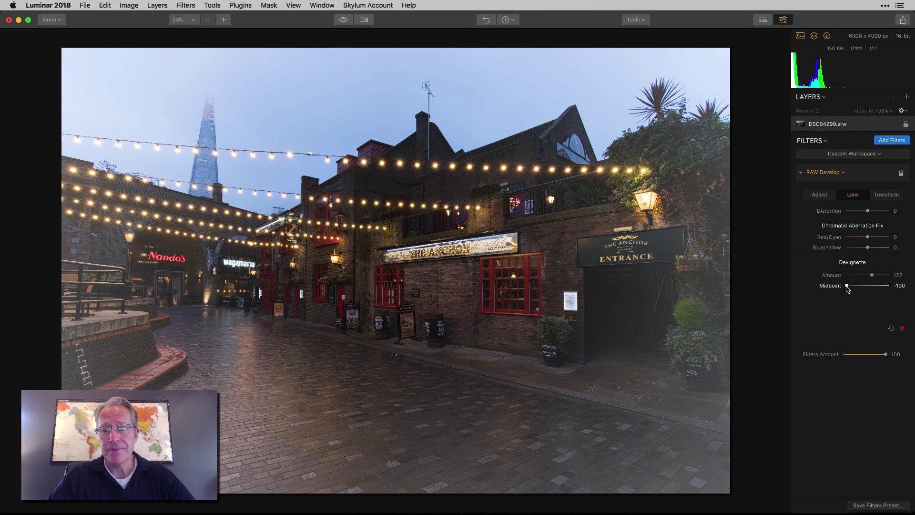
{"action": "double_click", "coordinate": [826, 287]}
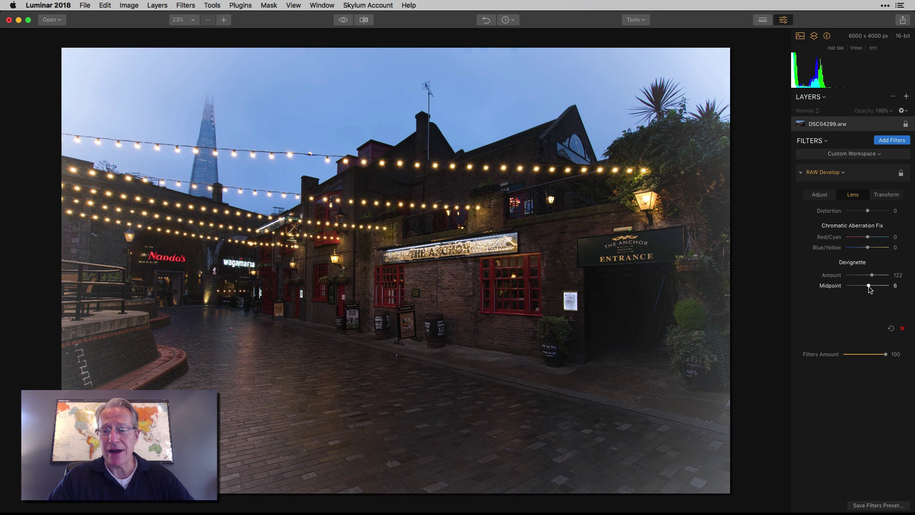
{"action": "left_click_drag", "start_coordinate": [869, 289], "coordinate": [817, 294]}
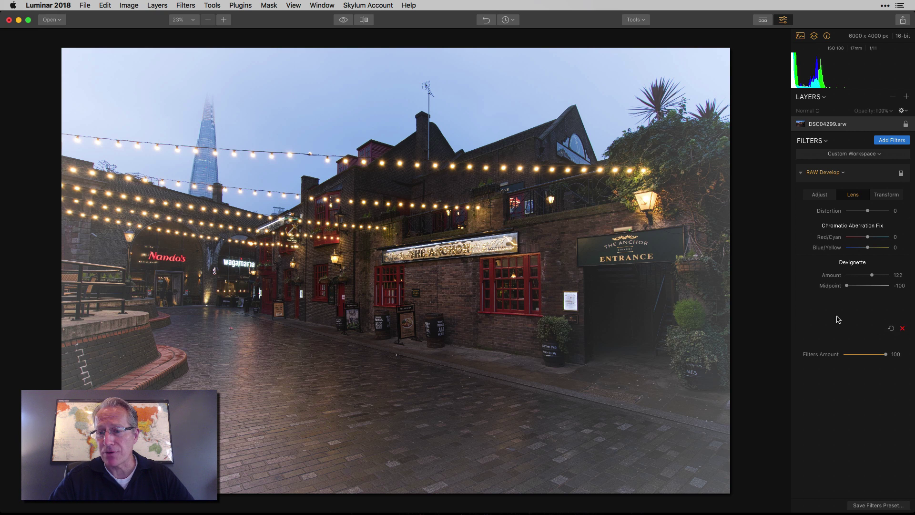
{"action": "left_click_drag", "start_coordinate": [846, 285], "coordinate": [911, 286]}
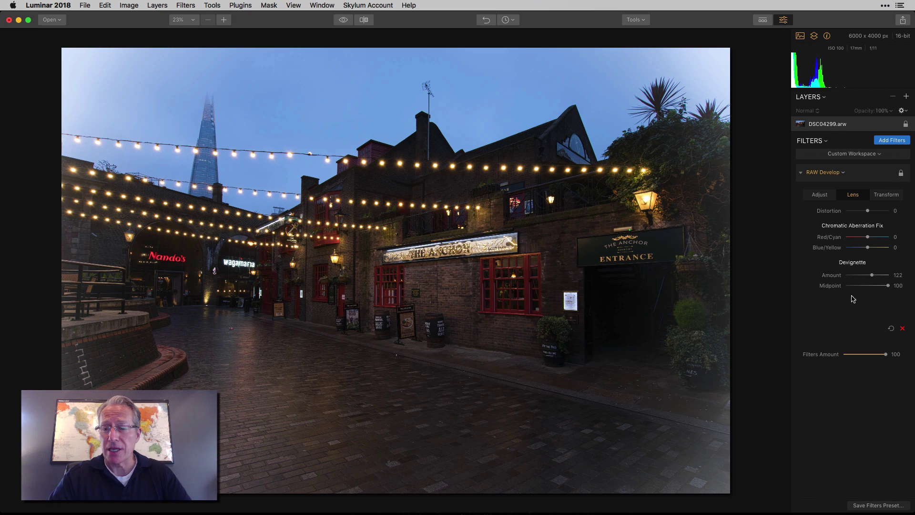
{"action": "double_click", "coordinate": [836, 287]}
{"action": "double_click", "coordinate": [832, 275]}
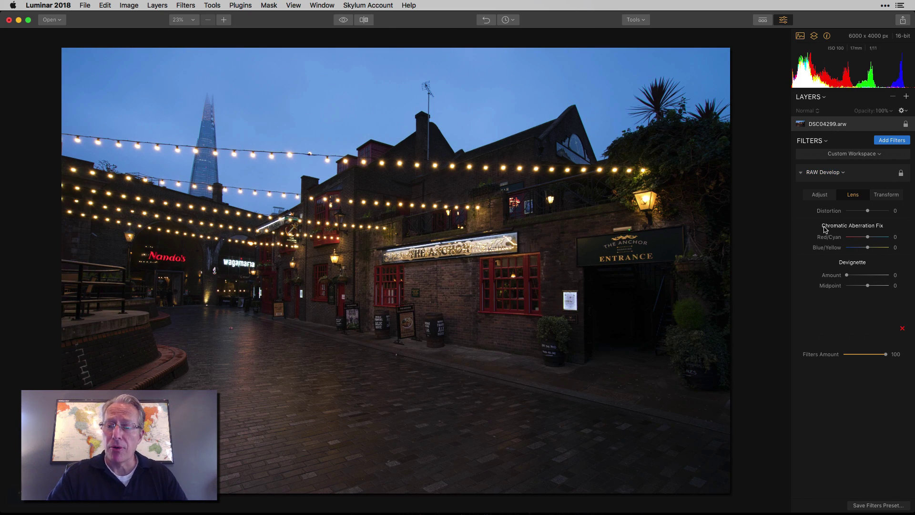
Try a lens Distortion of 27 on the photo and reset it
{"action": "left_click_drag", "start_coordinate": [867, 210], "coordinate": [874, 212]}
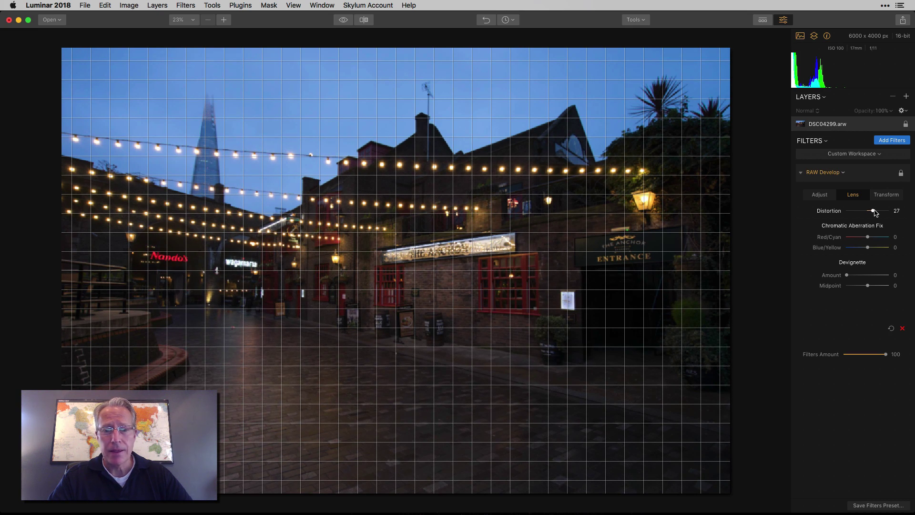
{"action": "double_click", "coordinate": [833, 211]}
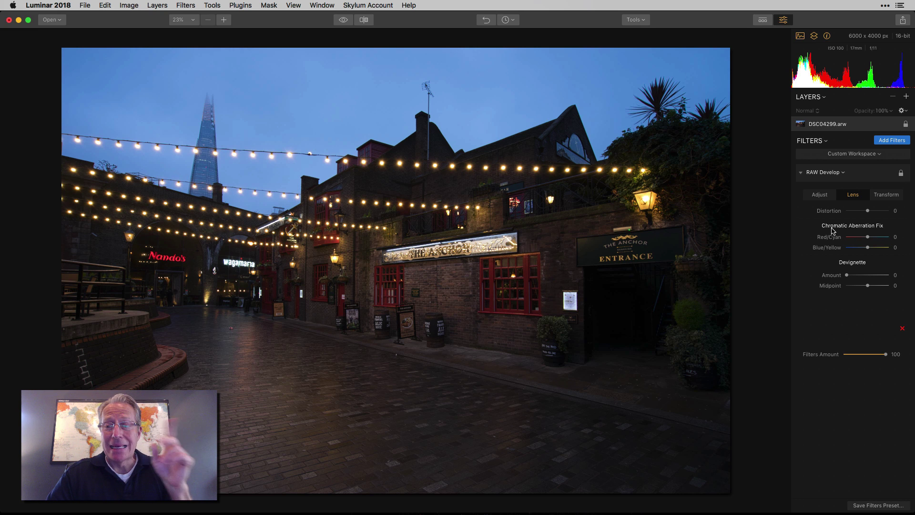
Show the Transform corrections of the RAW Develop filter and look over the available editing tools
{"action": "left_click", "coordinate": [887, 195]}
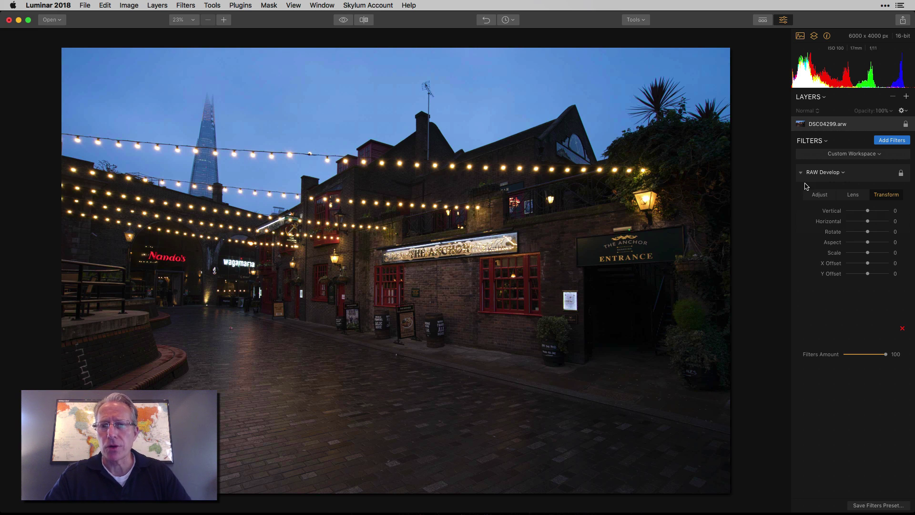
{"action": "left_click", "coordinate": [636, 22]}
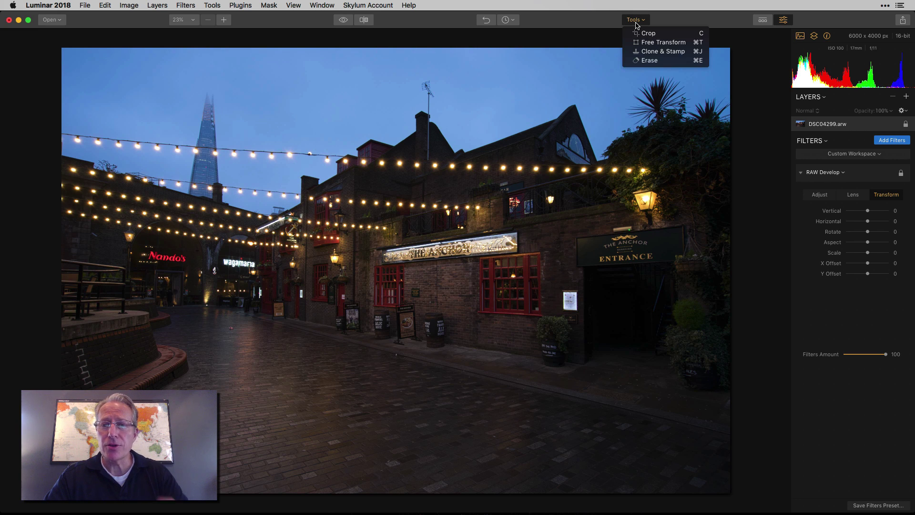
{"action": "left_click", "coordinate": [671, 20]}
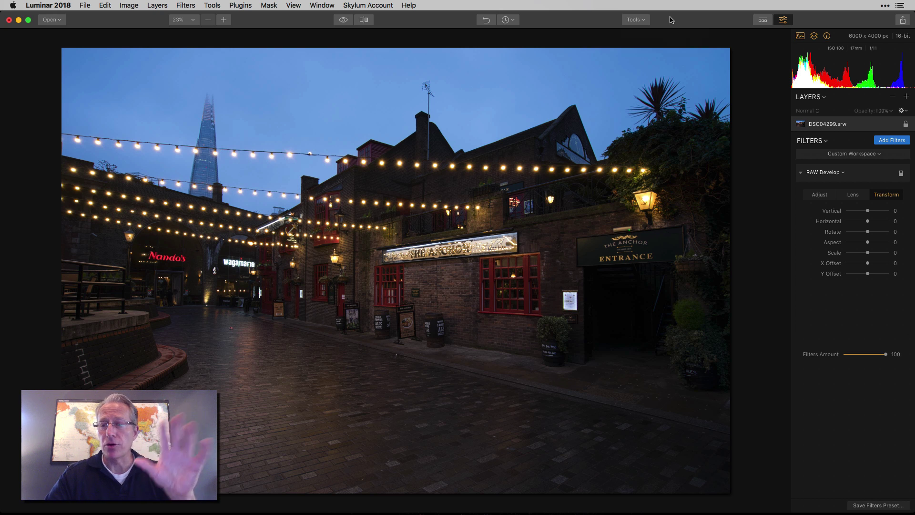
{"action": "mouse_move", "coordinate": [886, 244]}
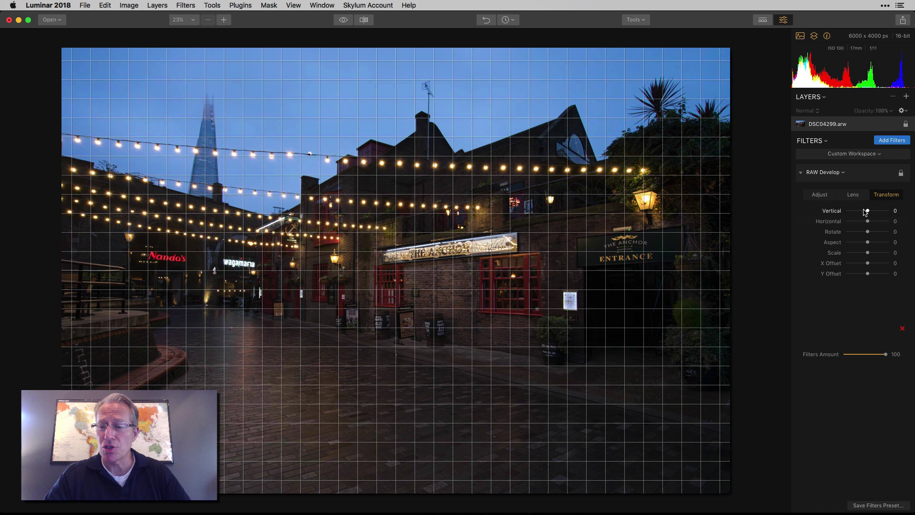
Try the Vertical perspective correction at -24 and in the opposite direction, reset it, try -12, and reset it again
{"action": "left_click_drag", "start_coordinate": [867, 213], "coordinate": [863, 213]}
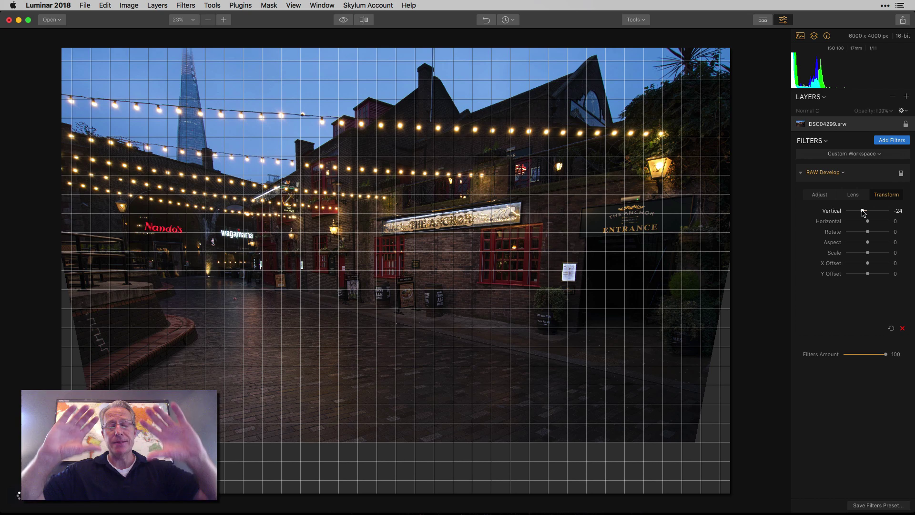
{"action": "left_click_drag", "start_coordinate": [863, 213], "coordinate": [875, 213]}
{"action": "double_click", "coordinate": [832, 211]}
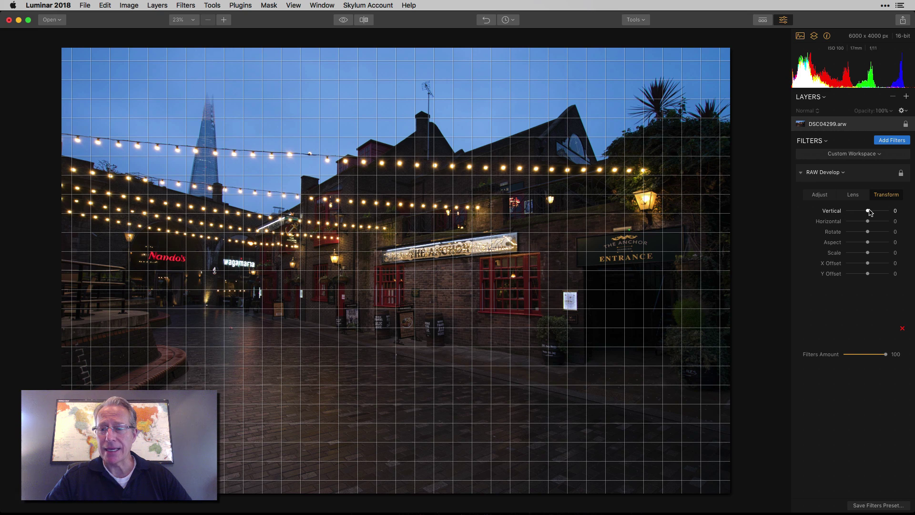
{"action": "left_click_drag", "start_coordinate": [868, 211], "coordinate": [866, 213]}
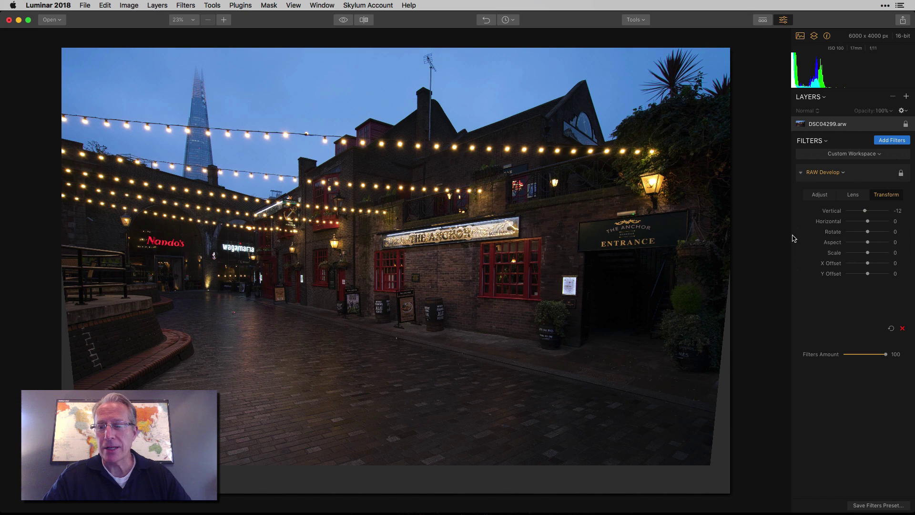
{"action": "double_click", "coordinate": [864, 210]}
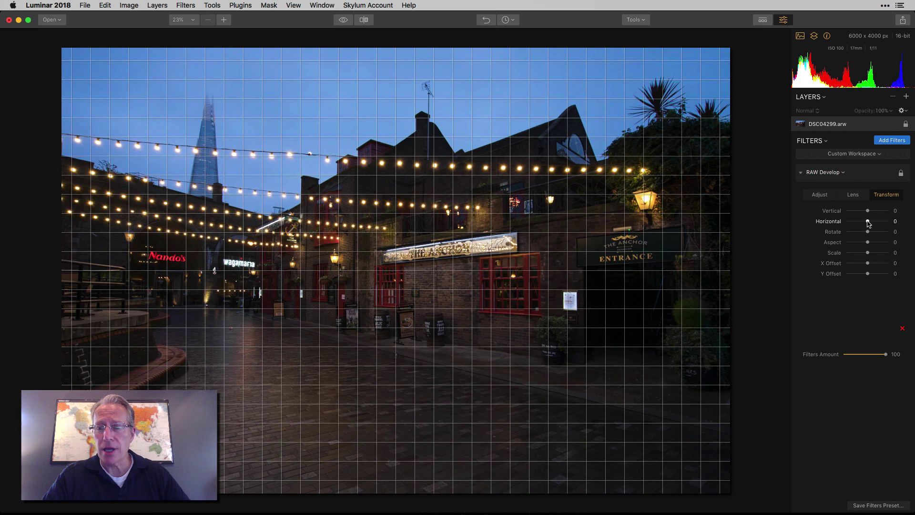
Try positive Horizontal perspective corrections and a Rotate value of 42, resetting each setting
{"action": "left_click_drag", "start_coordinate": [867, 222], "coordinate": [873, 225]}
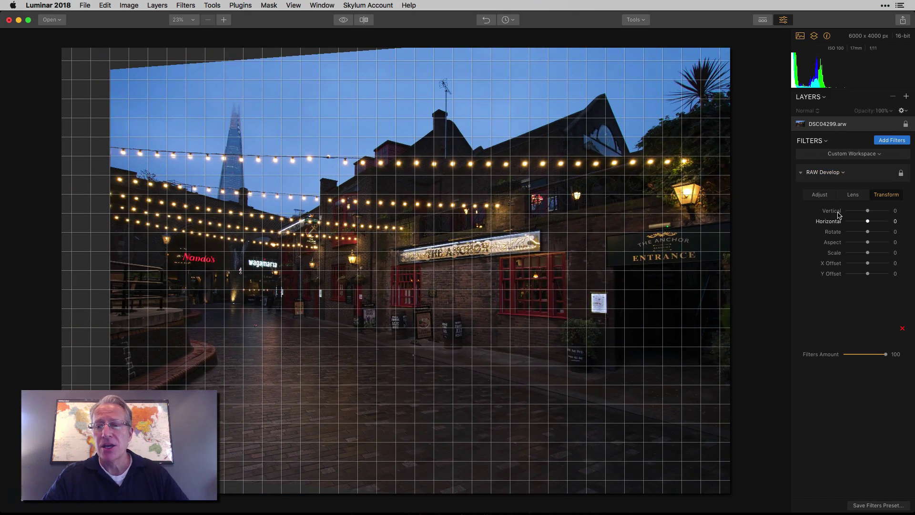
{"action": "double_click", "coordinate": [838, 214]}
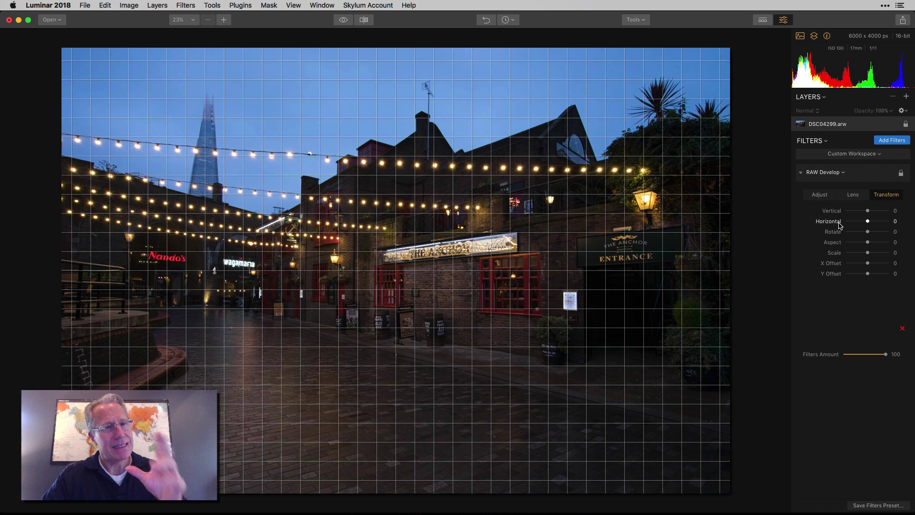
{"action": "left_click_drag", "start_coordinate": [868, 222], "coordinate": [875, 224]}
{"action": "double_click", "coordinate": [831, 221]}
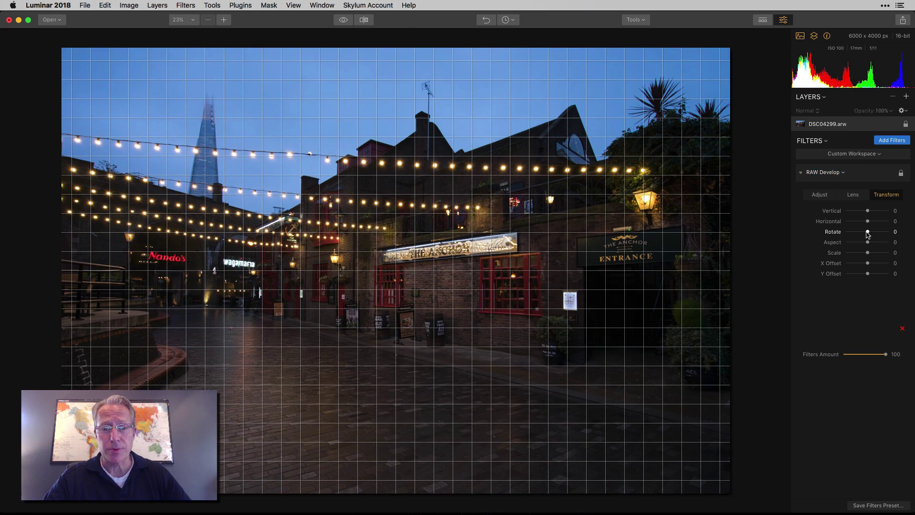
{"action": "left_click_drag", "start_coordinate": [868, 233], "coordinate": [846, 234]}
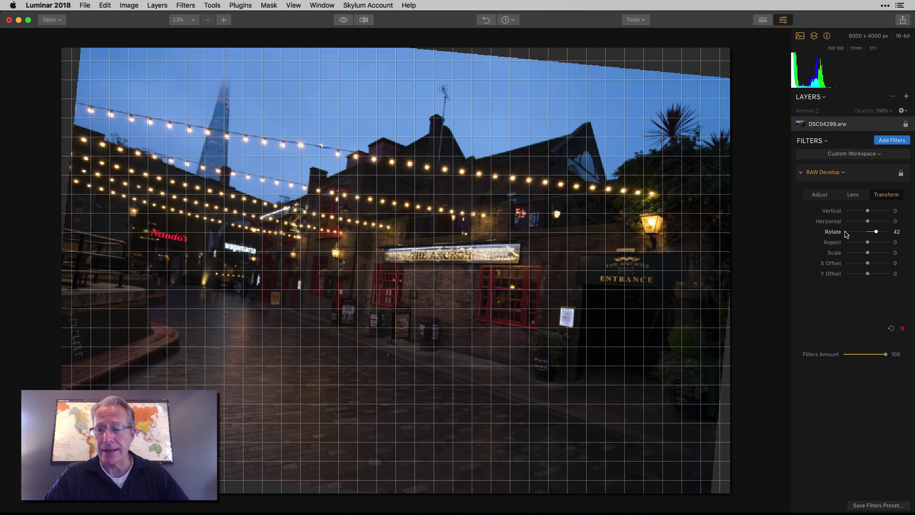
{"action": "double_click", "coordinate": [846, 233]}
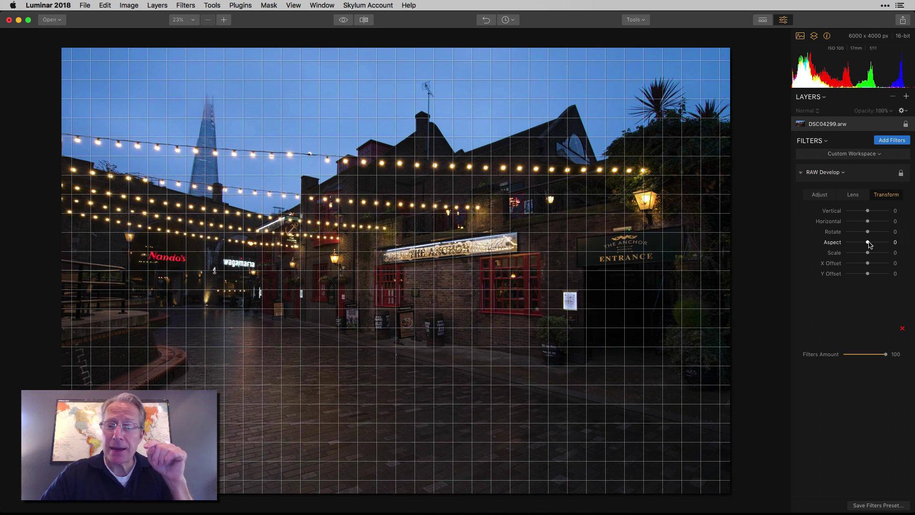
Try the Aspect correction at -57 and -66 and the Scale at 40, resetting each setting
{"action": "mouse_move", "coordinate": [870, 244]}
{"action": "left_mouse_down"}
{"action": "mouse_move", "coordinate": [889, 243]}
{"action": "mouse_move", "coordinate": [857, 242]}
{"action": "left_mouse_up"}
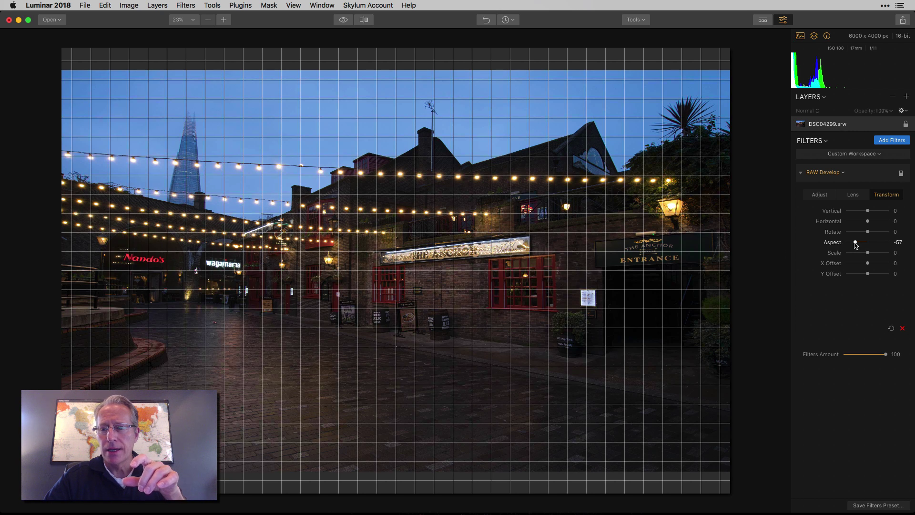
{"action": "left_click_drag", "start_coordinate": [856, 244], "coordinate": [853, 244]}
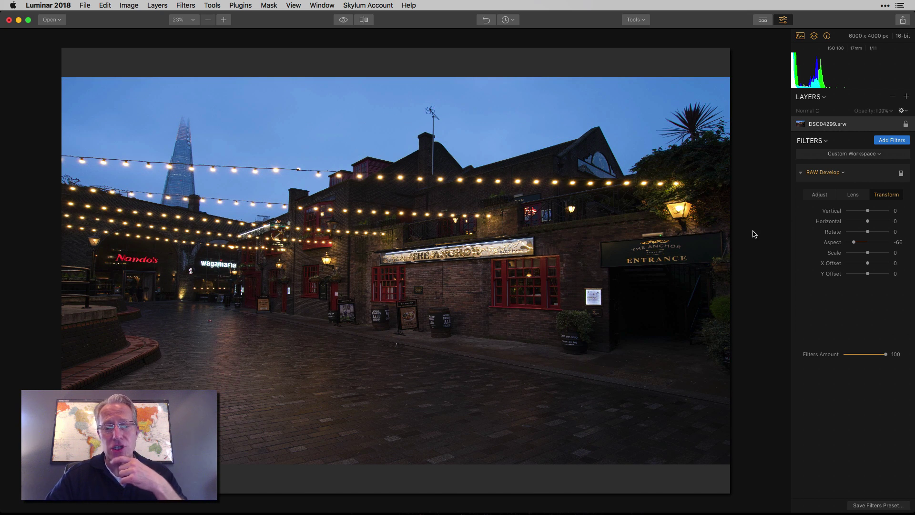
{"action": "double_click", "coordinate": [833, 242]}
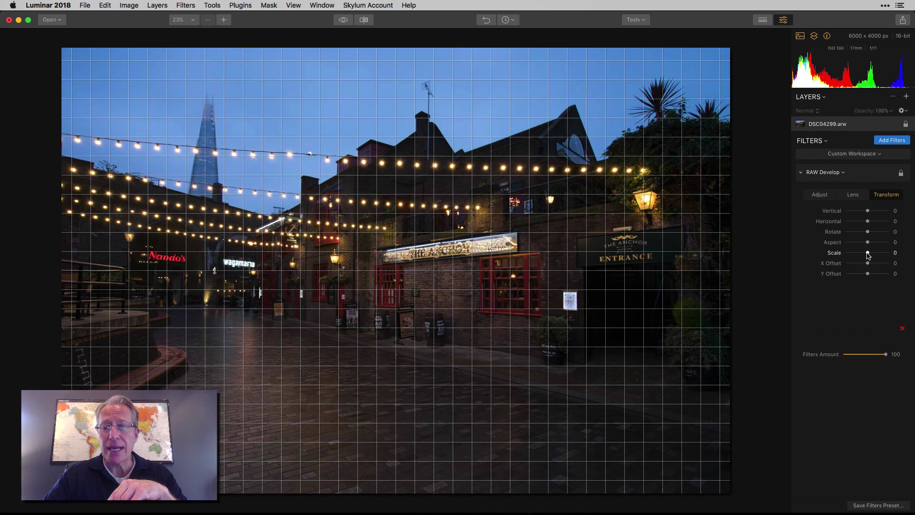
{"action": "mouse_move", "coordinate": [867, 253]}
{"action": "left_mouse_down"}
{"action": "mouse_move", "coordinate": [881, 256]}
{"action": "mouse_move", "coordinate": [852, 262]}
{"action": "mouse_move", "coordinate": [876, 256]}
{"action": "left_mouse_up"}
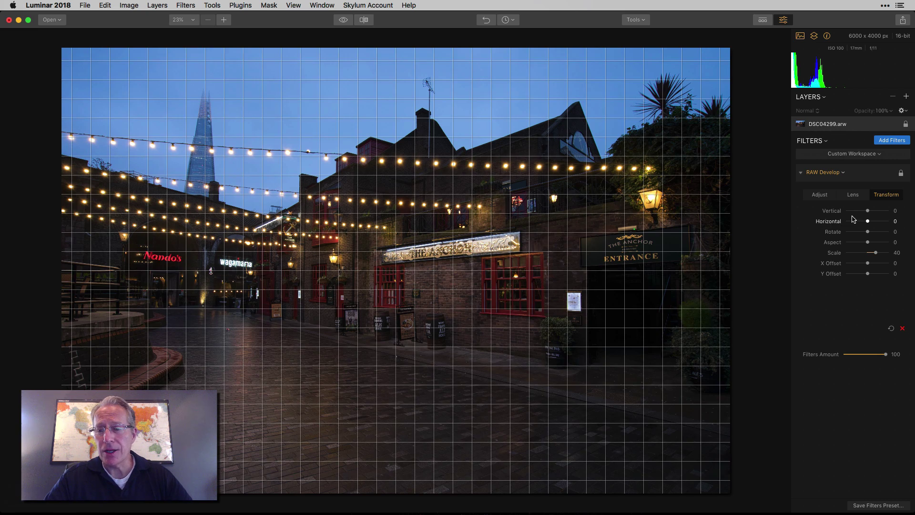
{"action": "double_click", "coordinate": [833, 256]}
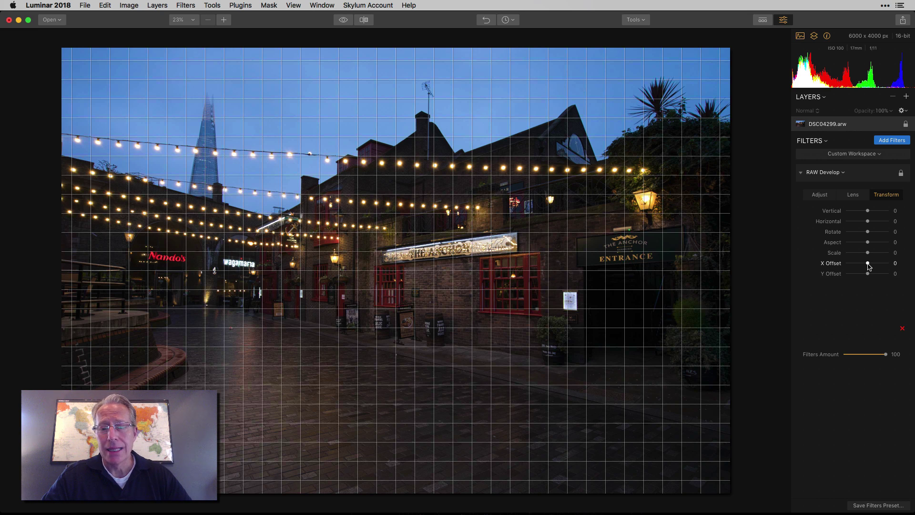
Try an X Offset of 15 and a Y Offset of 42, resetting each setting
{"action": "left_click_drag", "start_coordinate": [868, 265], "coordinate": [871, 266]}
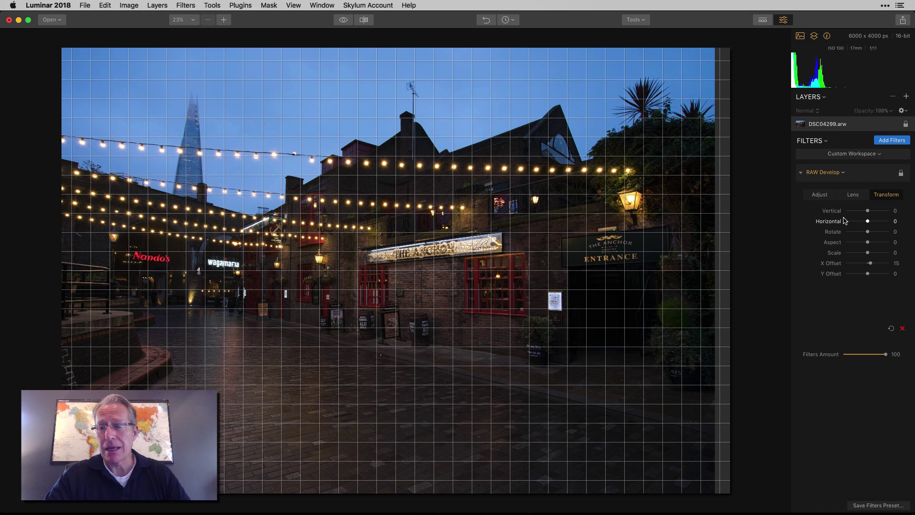
{"action": "double_click", "coordinate": [871, 263]}
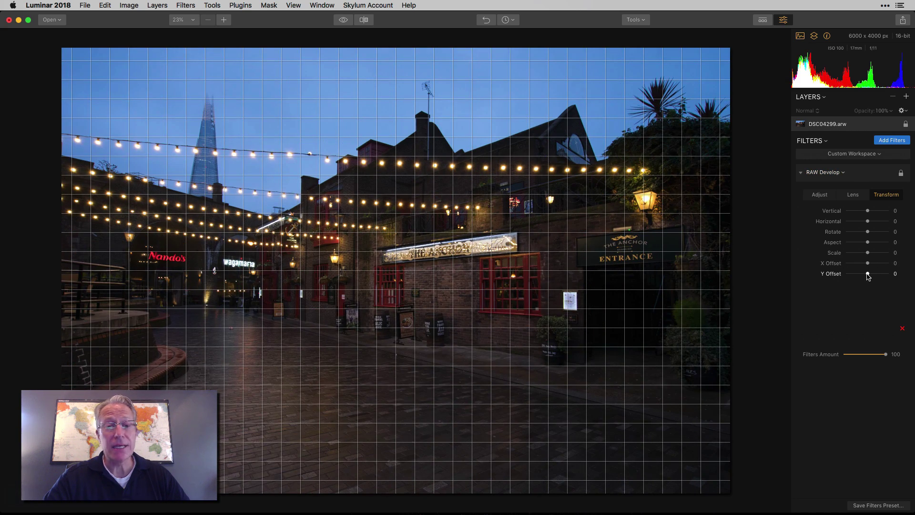
{"action": "left_click_drag", "start_coordinate": [868, 274], "coordinate": [872, 277]}
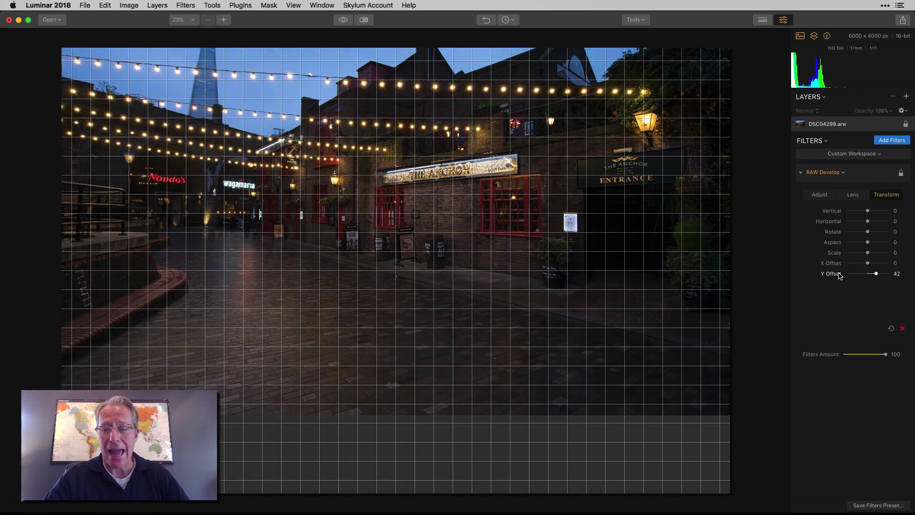
{"action": "double_click", "coordinate": [839, 275]}
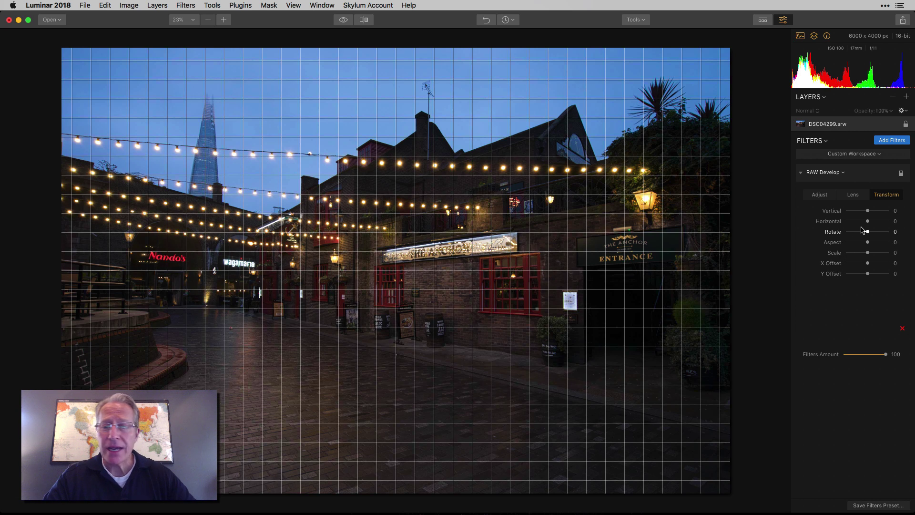
Set the Vertical perspective correction to -16 and compare the photo with the original
{"action": "left_click_drag", "start_coordinate": [868, 211], "coordinate": [865, 211]}
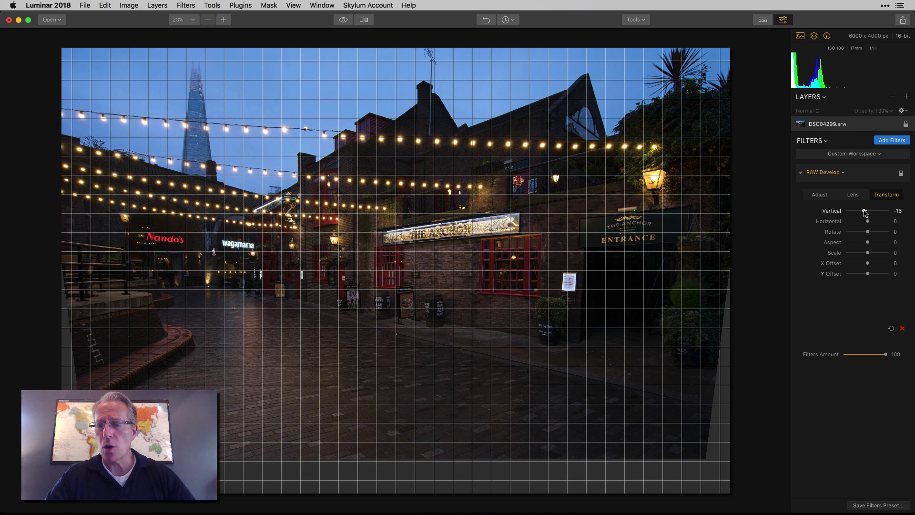
{"action": "left_click", "coordinate": [339, 20]}
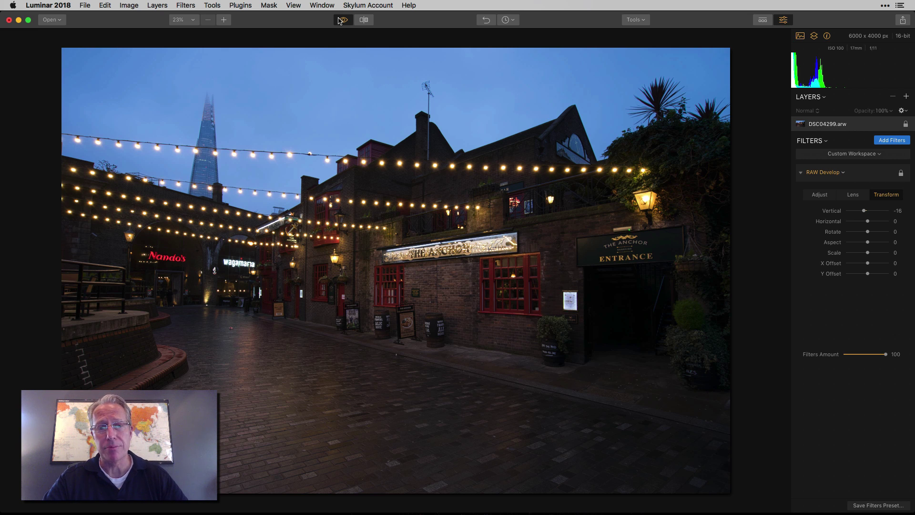
{"action": "left_click", "coordinate": [341, 20]}
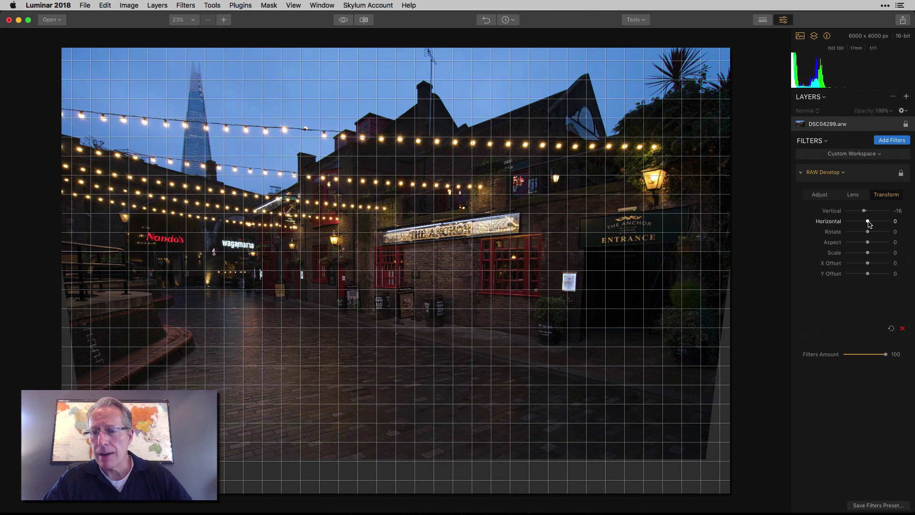
Try a Horizontal perspective correction of 2 and reset it
{"action": "mouse_move", "coordinate": [868, 224]}
{"action": "left_mouse_down"}
{"action": "mouse_move", "coordinate": [879, 222]}
{"action": "mouse_move", "coordinate": [869, 222]}
{"action": "left_mouse_up"}
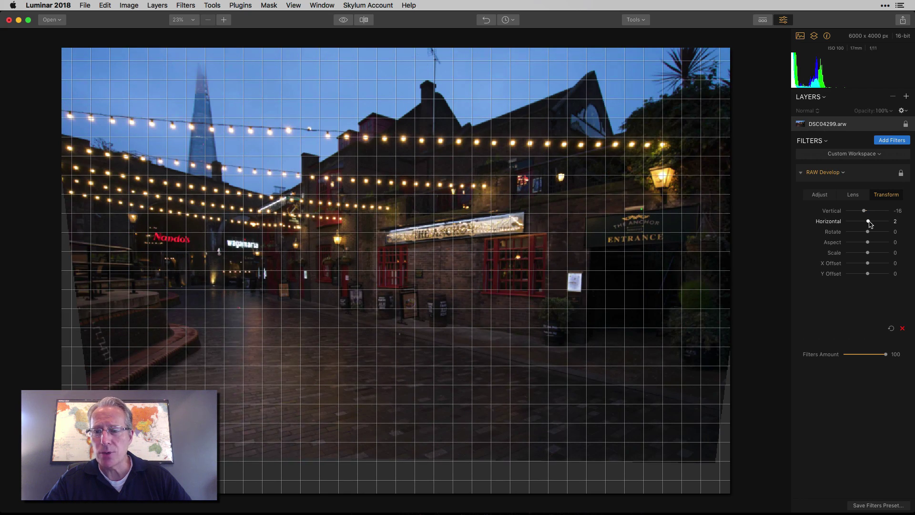
{"action": "double_click", "coordinate": [829, 221]}
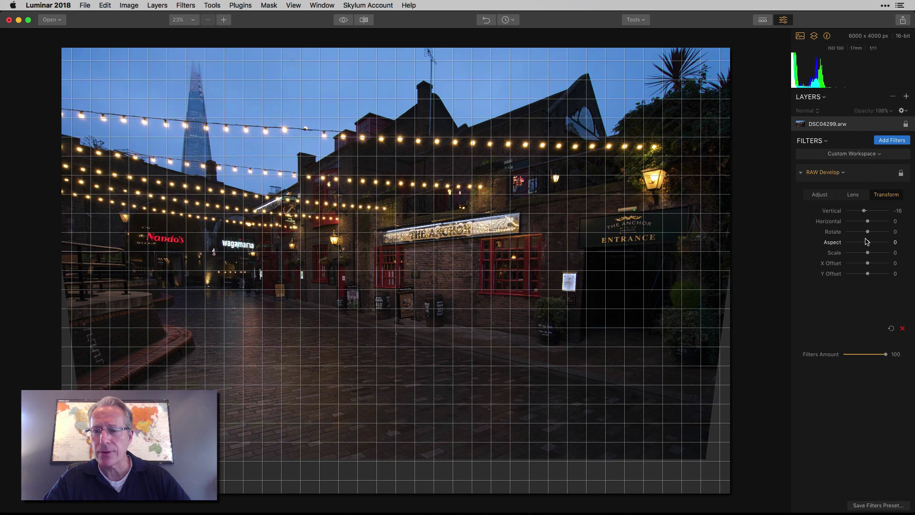
Set the Aspect to -42 and the Scale to 37, and compare the photo with the original
{"action": "left_click_drag", "start_coordinate": [867, 243], "coordinate": [858, 244]}
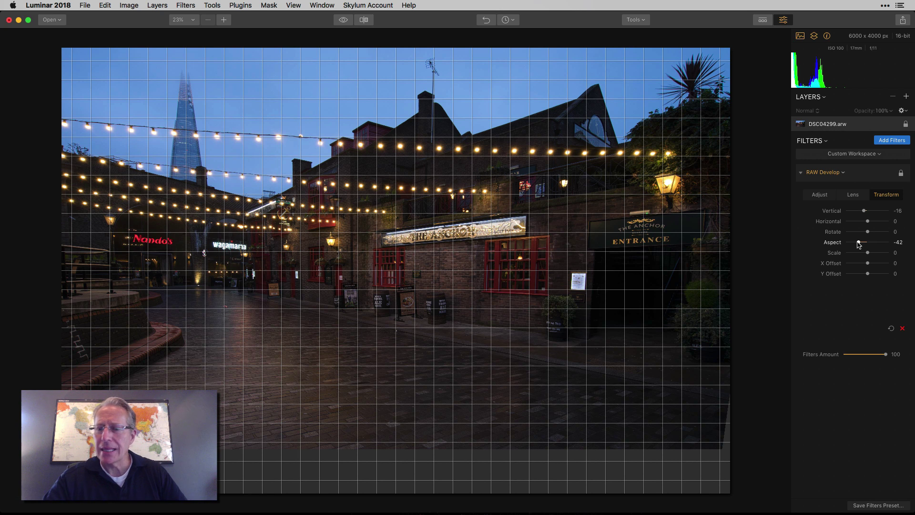
{"action": "left_click_drag", "start_coordinate": [867, 253], "coordinate": [876, 258]}
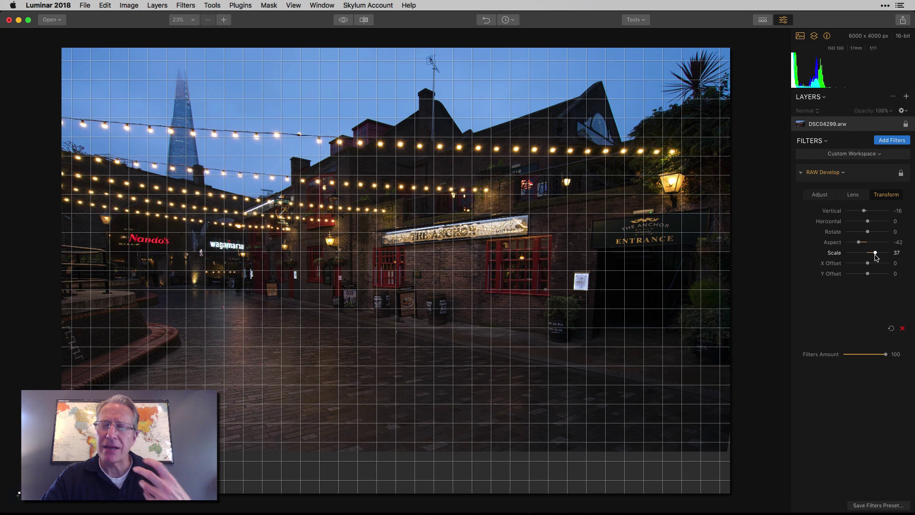
{"action": "left_click", "coordinate": [344, 20]}
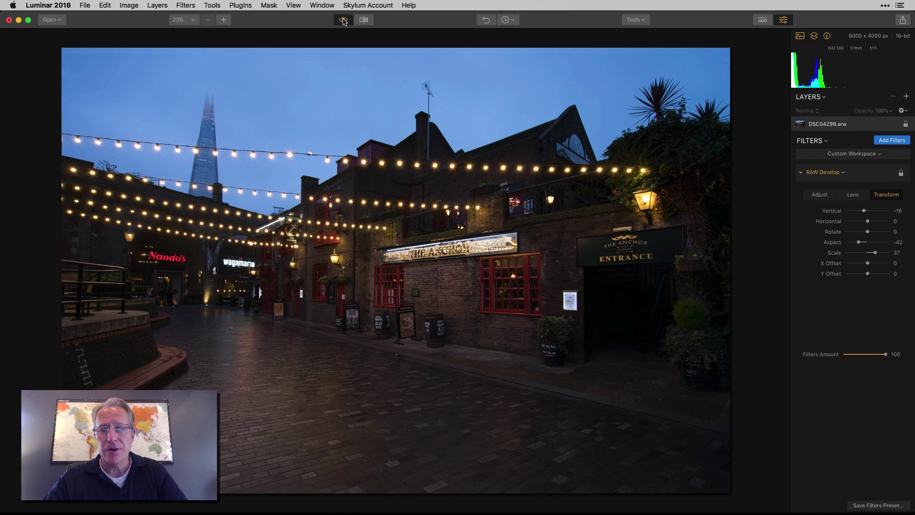
{"action": "left_click", "coordinate": [344, 20]}
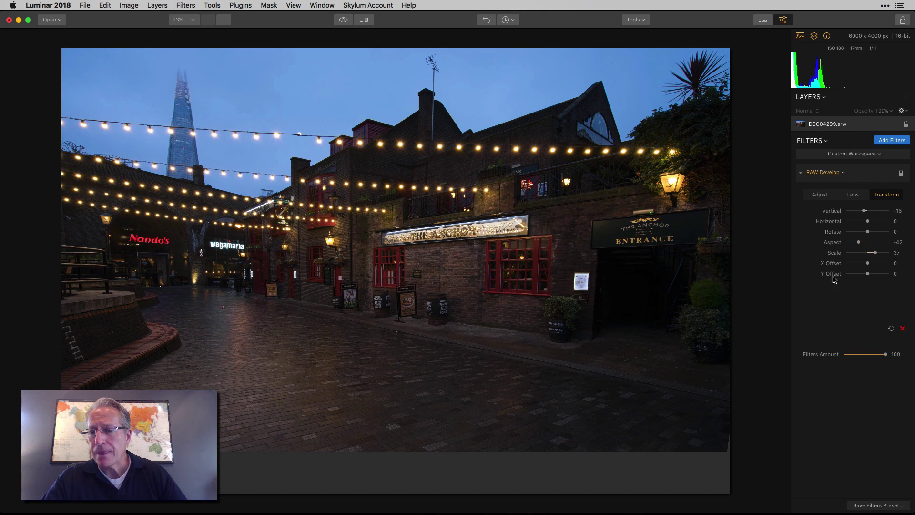
Shift the photo with an X Offset of 10 and a Y Offset of -25, and show the original for comparison
{"action": "left_click_drag", "start_coordinate": [867, 265], "coordinate": [864, 276]}
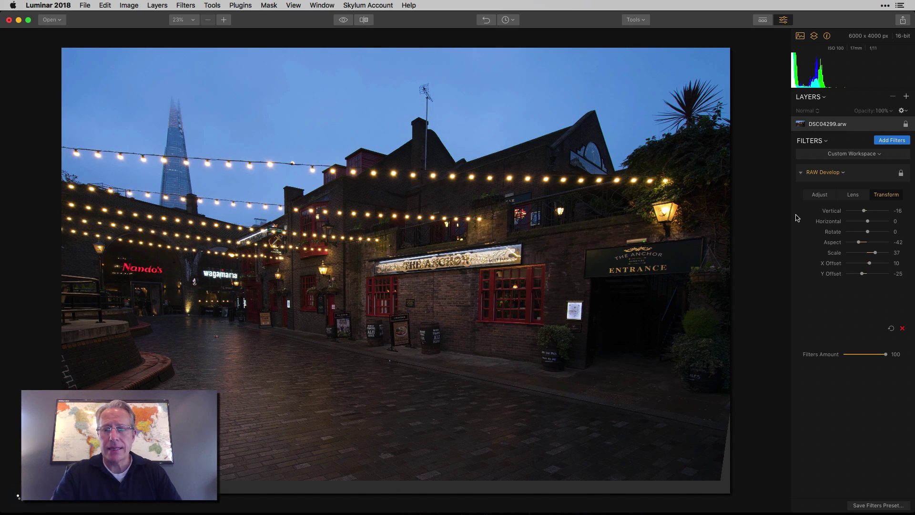
{"action": "left_click", "coordinate": [343, 21]}
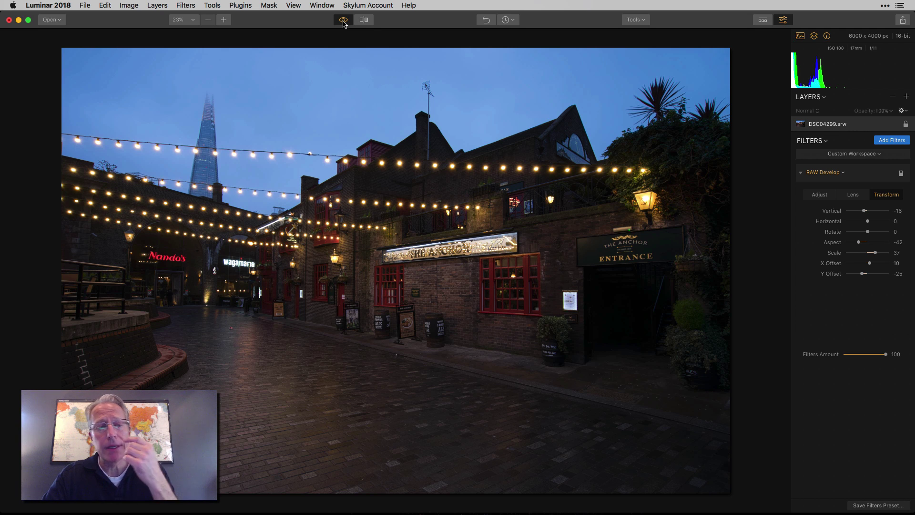
Compare the transformed photo with the original several times
{"action": "left_click", "coordinate": [343, 21]}
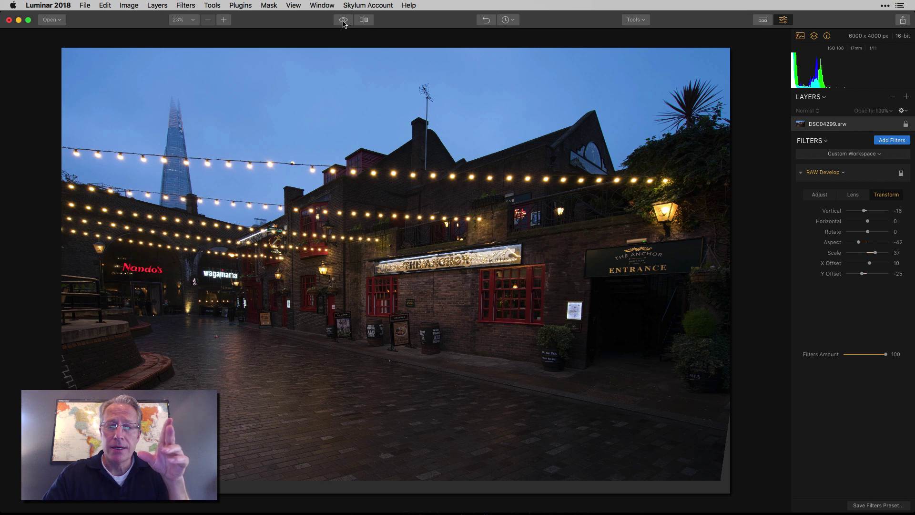
{"action": "left_click", "coordinate": [344, 21]}
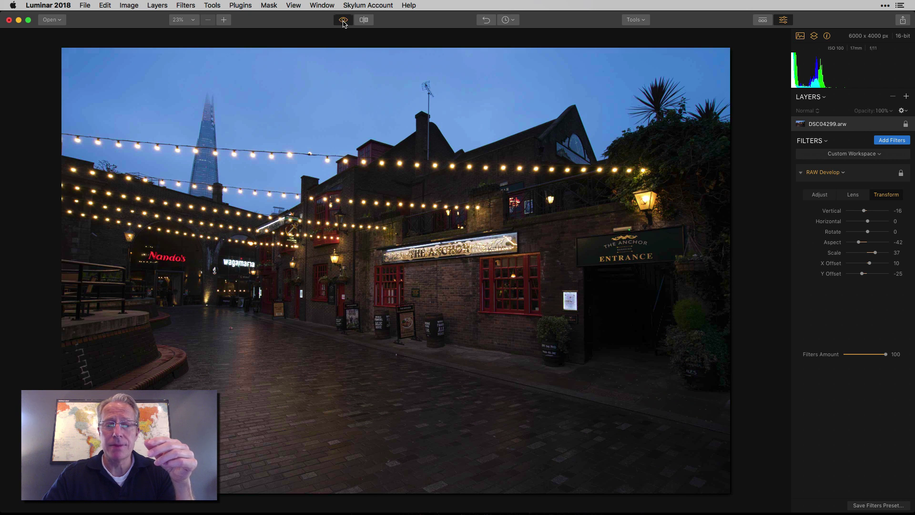
{"action": "left_click", "coordinate": [343, 21]}
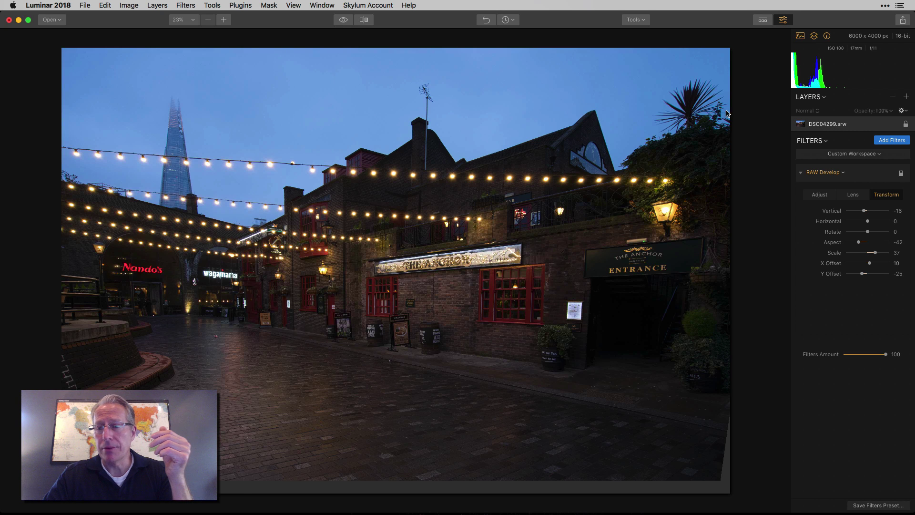
Try a lens Distortion correction of 63, reset it and return to the Transform corrections
{"action": "left_click", "coordinate": [857, 201]}
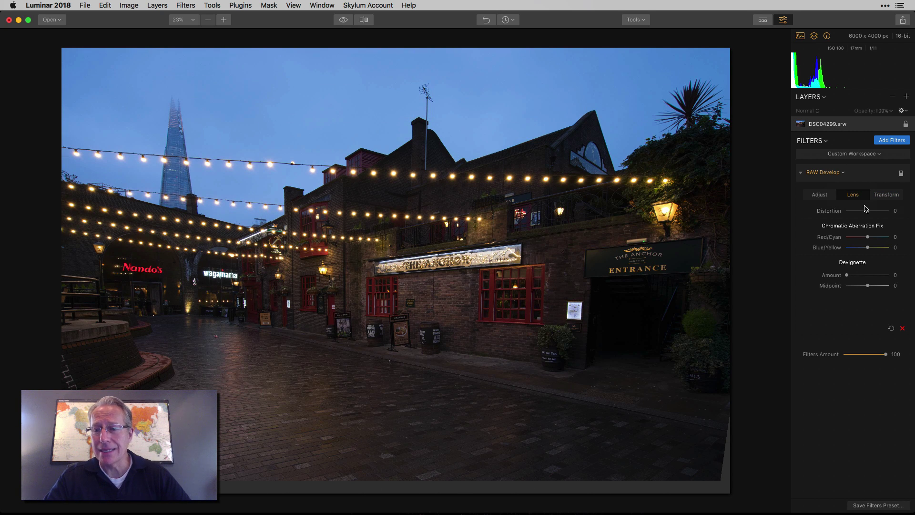
{"action": "left_click_drag", "start_coordinate": [868, 210], "coordinate": [880, 213]}
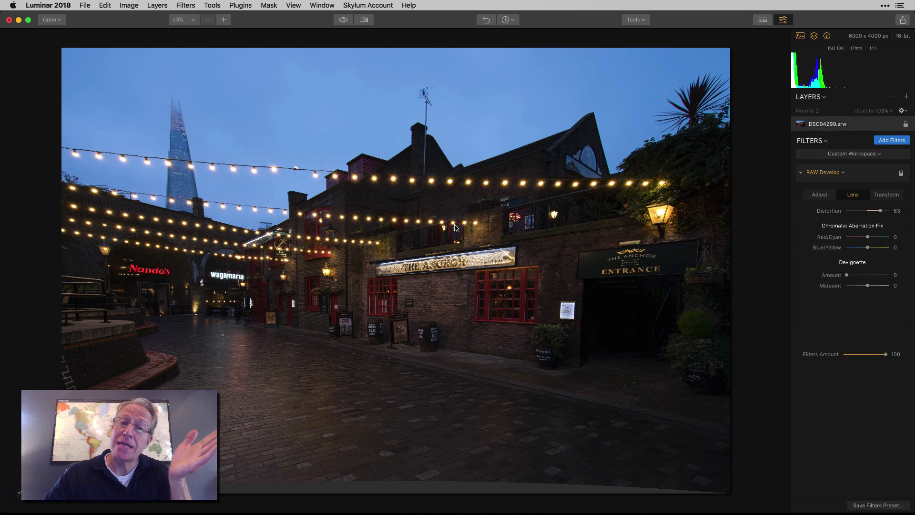
{"action": "double_click", "coordinate": [834, 210]}
{"action": "left_click", "coordinate": [885, 196]}
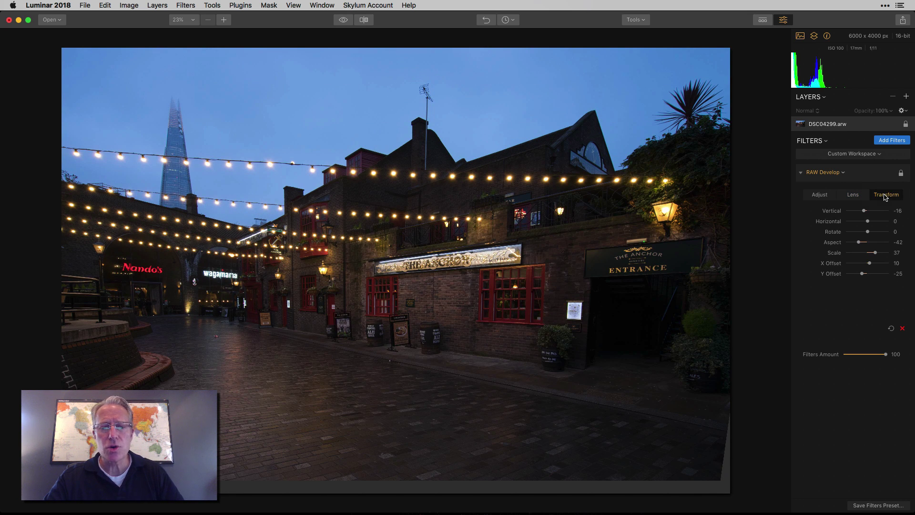
Review the Rotate and lens Distortion corrections against the alignment grid and compare the photo with the original
{"action": "mouse_move", "coordinate": [819, 235]}
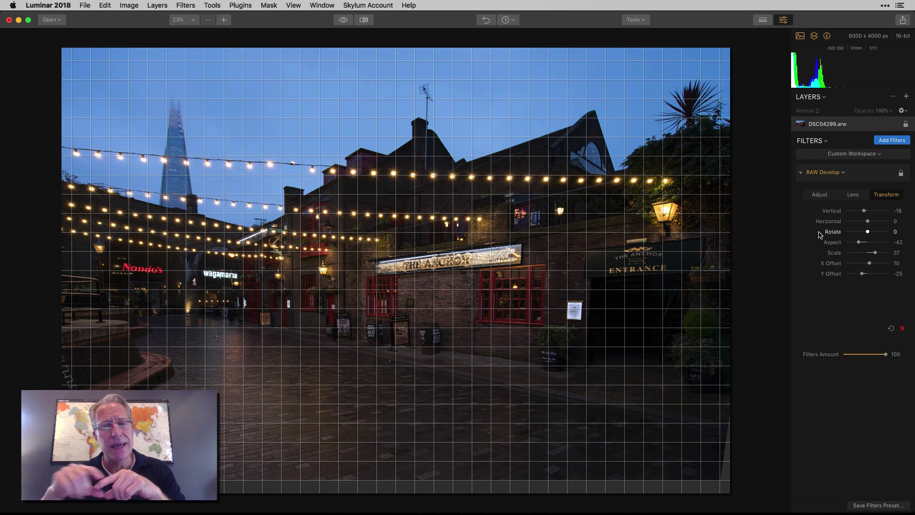
{"action": "left_click", "coordinate": [853, 195]}
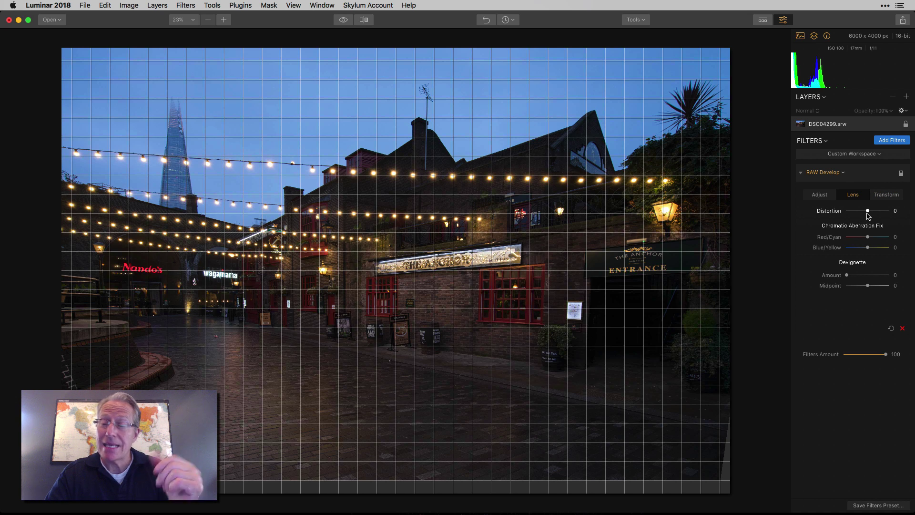
{"action": "left_click", "coordinate": [888, 197]}
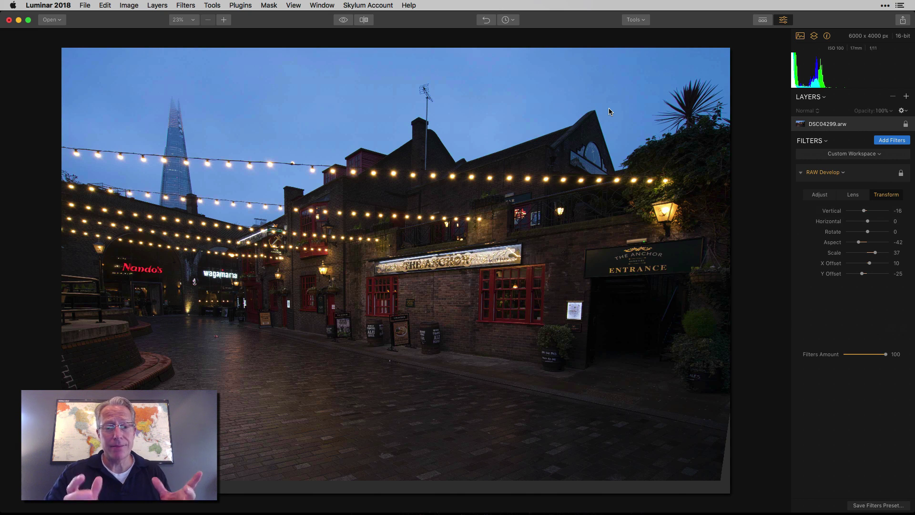
{"action": "left_click", "coordinate": [343, 20]}
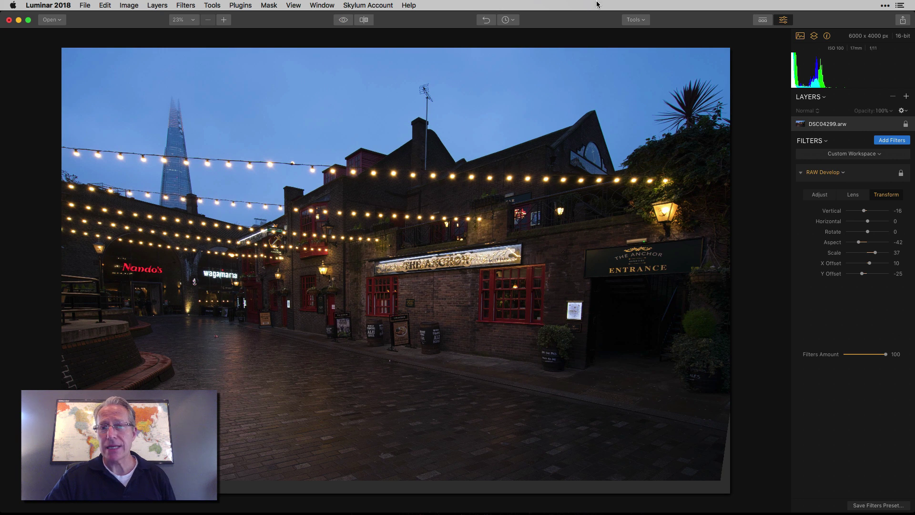
Crop the photo with a Free aspect to 5847 x 3830 px, excluding the empty edges, and compare it with the original
{"action": "left_click", "coordinate": [644, 21]}
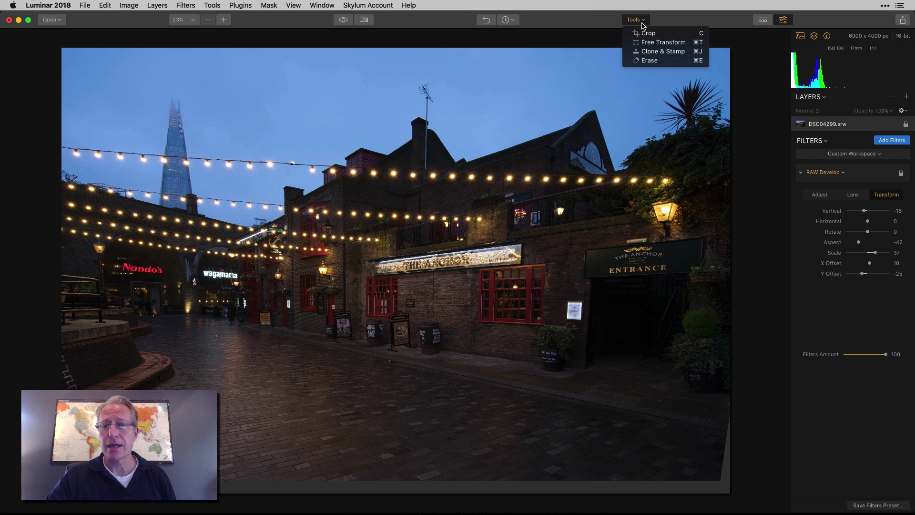
{"action": "left_click", "coordinate": [644, 33]}
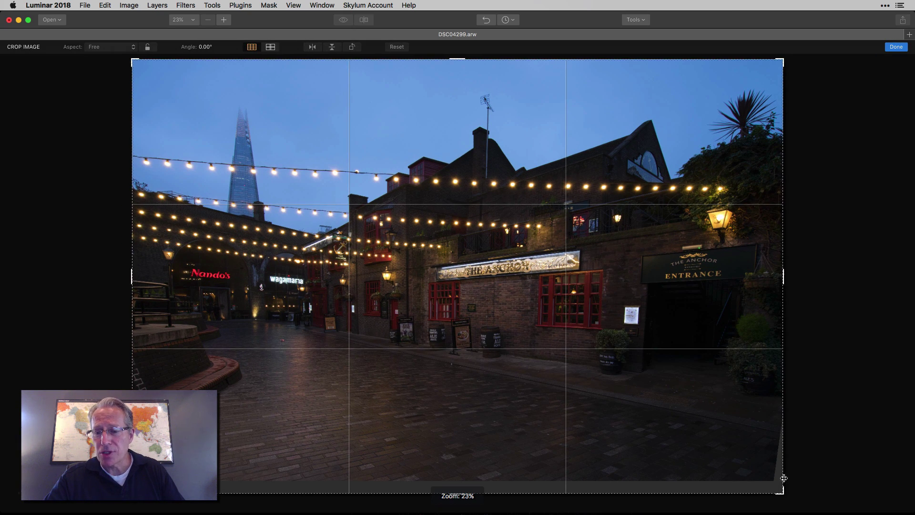
{"action": "left_click_drag", "start_coordinate": [782, 489], "coordinate": [775, 483]}
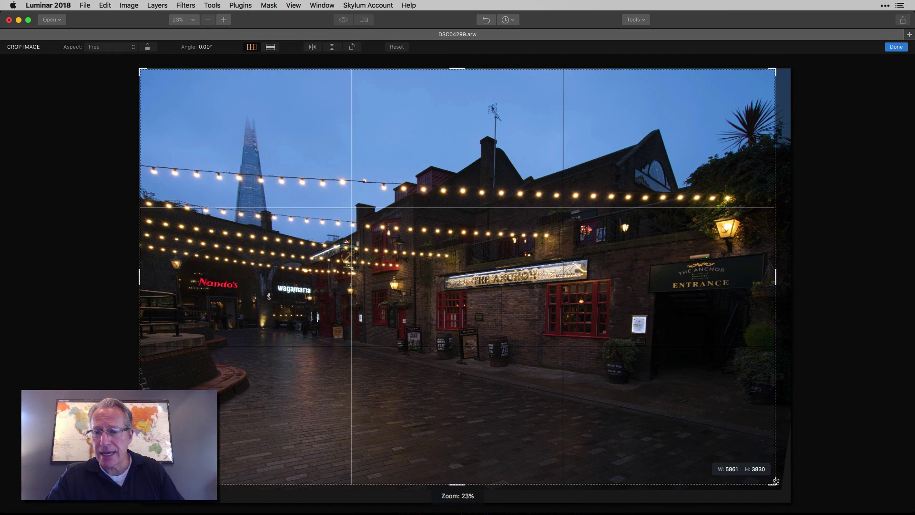
{"action": "left_click_drag", "start_coordinate": [648, 368], "coordinate": [633, 367]}
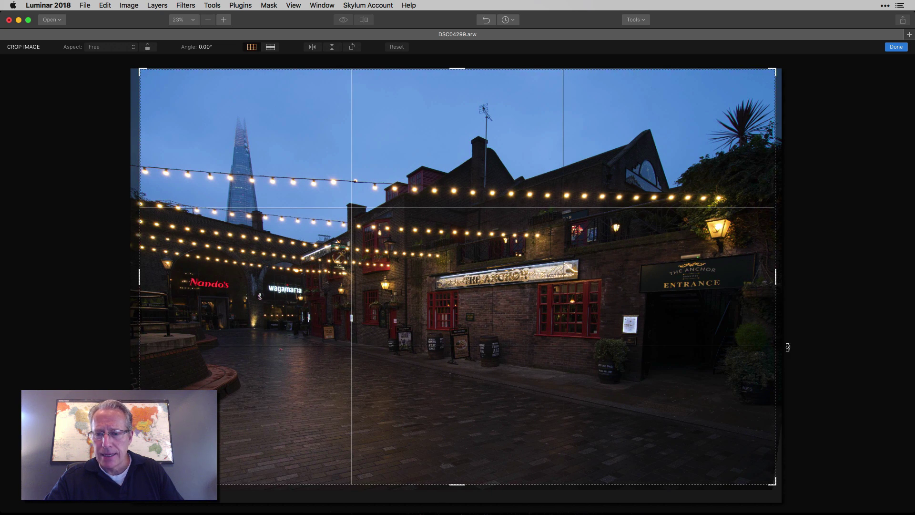
{"action": "left_click_drag", "start_coordinate": [776, 276], "coordinate": [774, 284]}
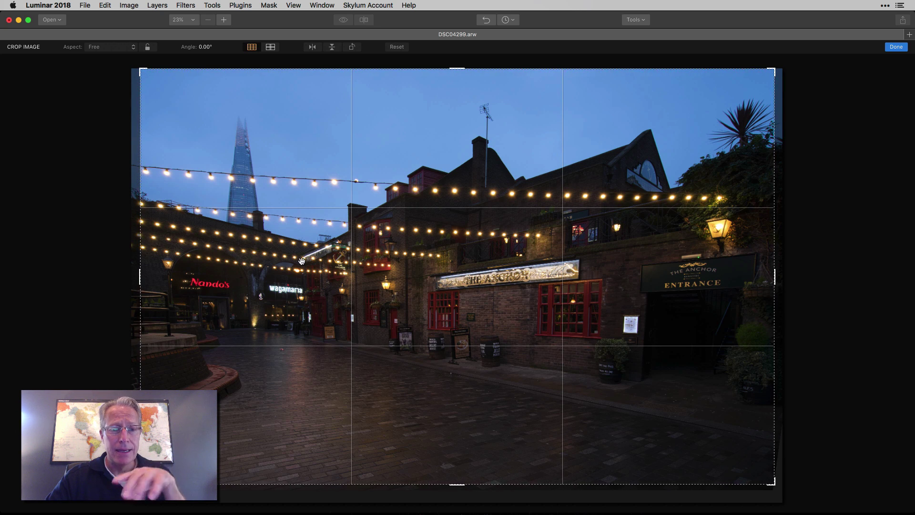
{"action": "left_click", "coordinate": [899, 48]}
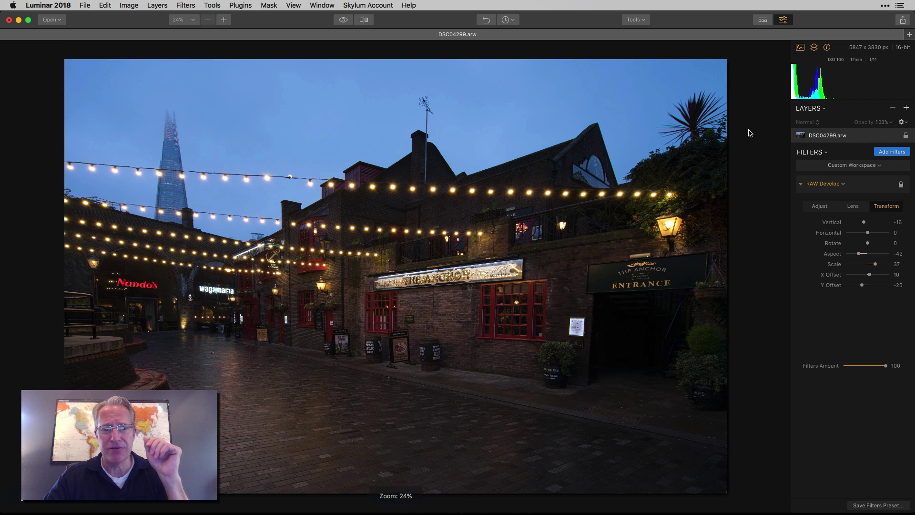
{"action": "left_click", "coordinate": [343, 20]}
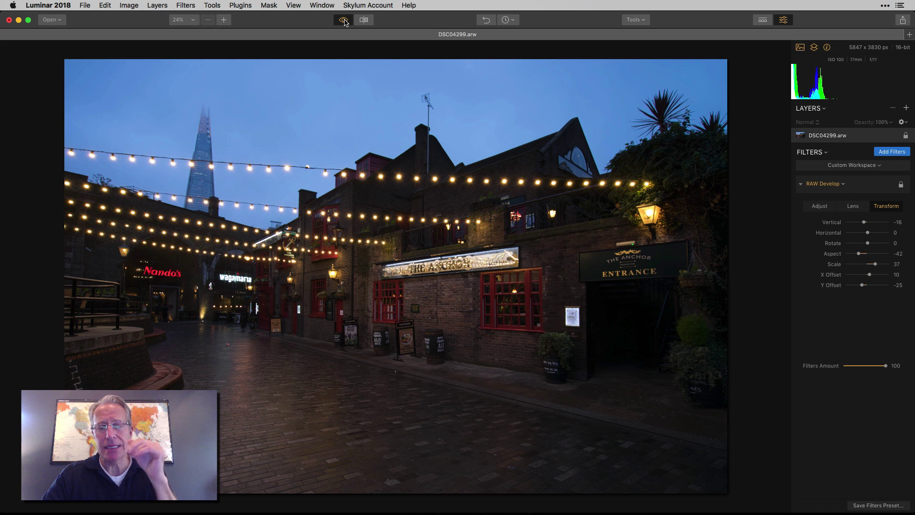
{"action": "left_click", "coordinate": [344, 20]}
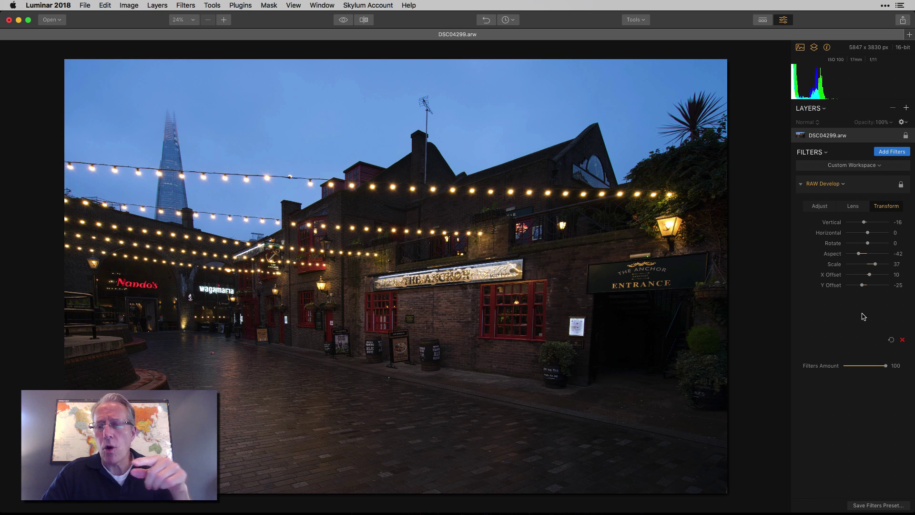
Reset the RAW Develop filter, set the lens Distortion correction to 58 and compare the photo with the original
{"action": "left_click", "coordinate": [890, 342]}
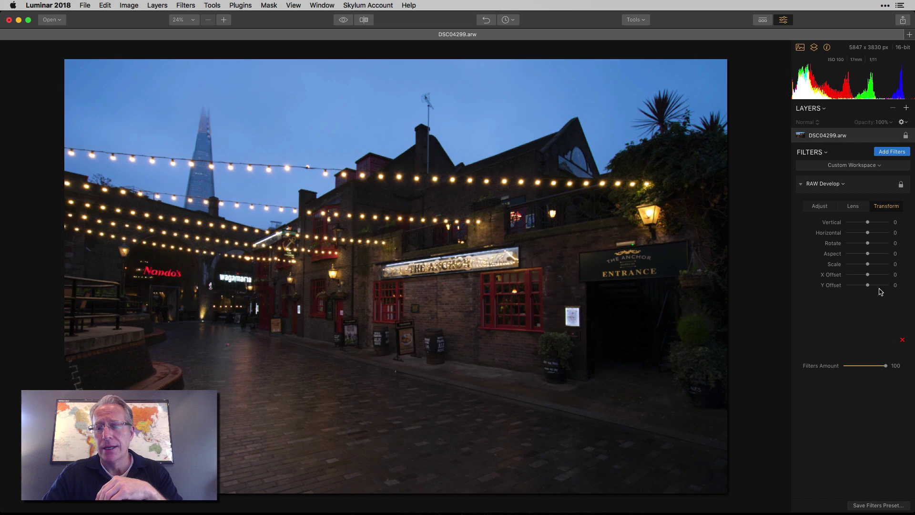
{"action": "left_click", "coordinate": [853, 206]}
{"action": "left_click_drag", "start_coordinate": [867, 223], "coordinate": [880, 225]}
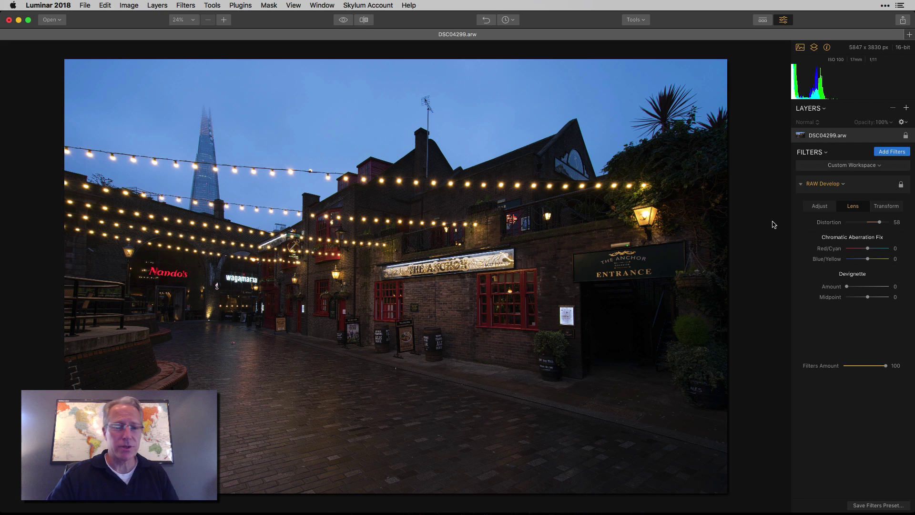
{"action": "left_click", "coordinate": [343, 20]}
{"action": "left_click", "coordinate": [343, 21]}
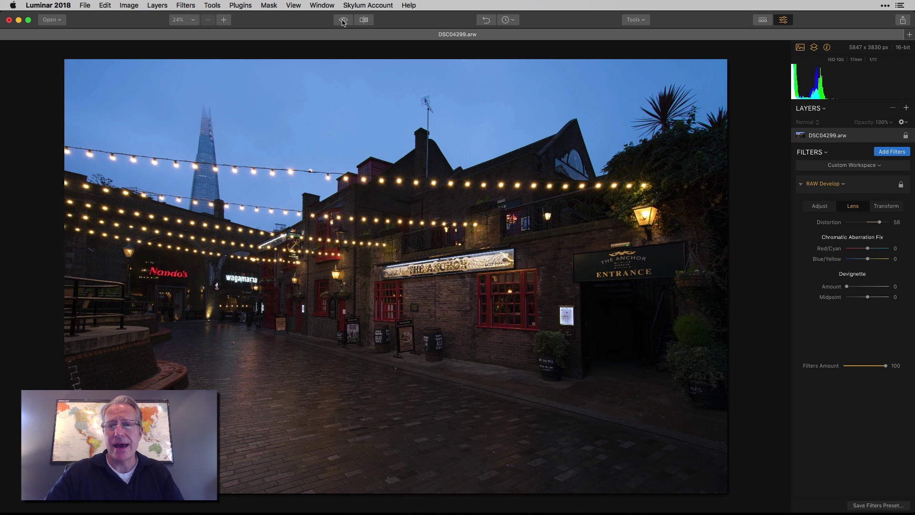